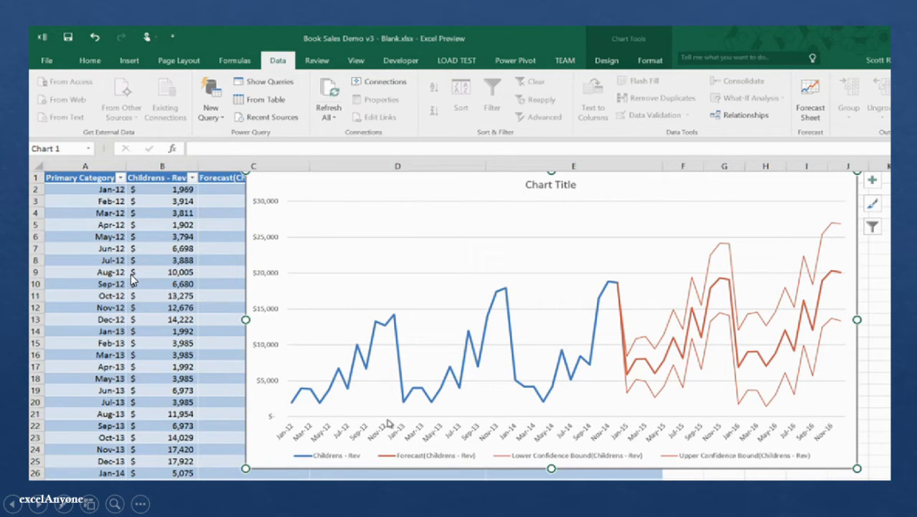
Advance the slide show to the "Basics in Excel" slide, exit the presentation and minimize its window to reach the desktop
left_click(131, 274)
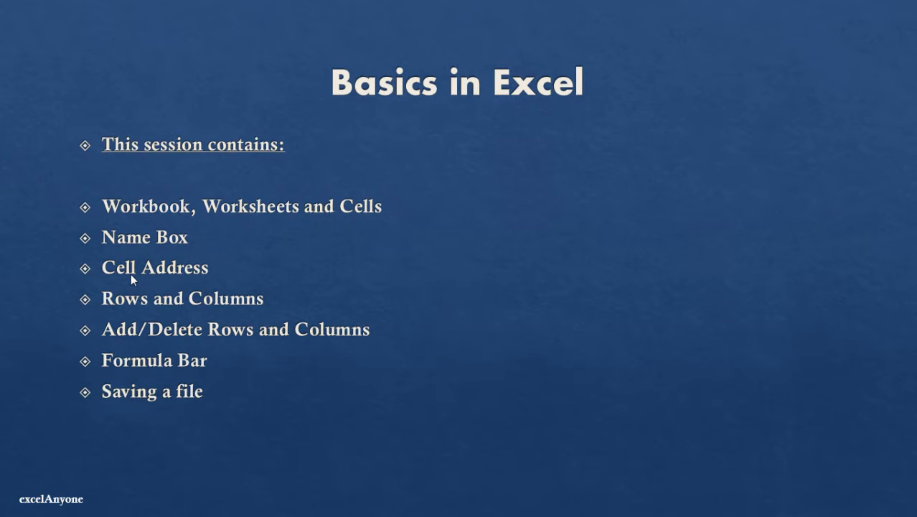
key("Escape")
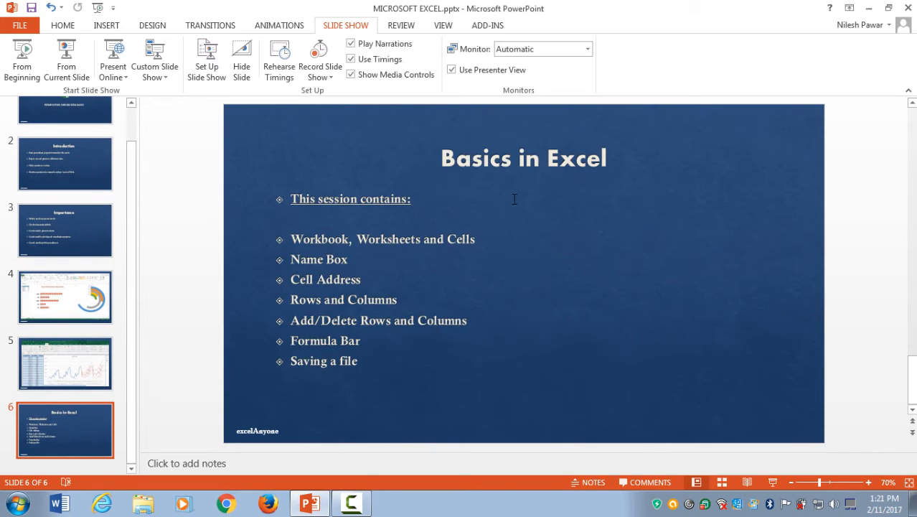
left_click(869, 8)
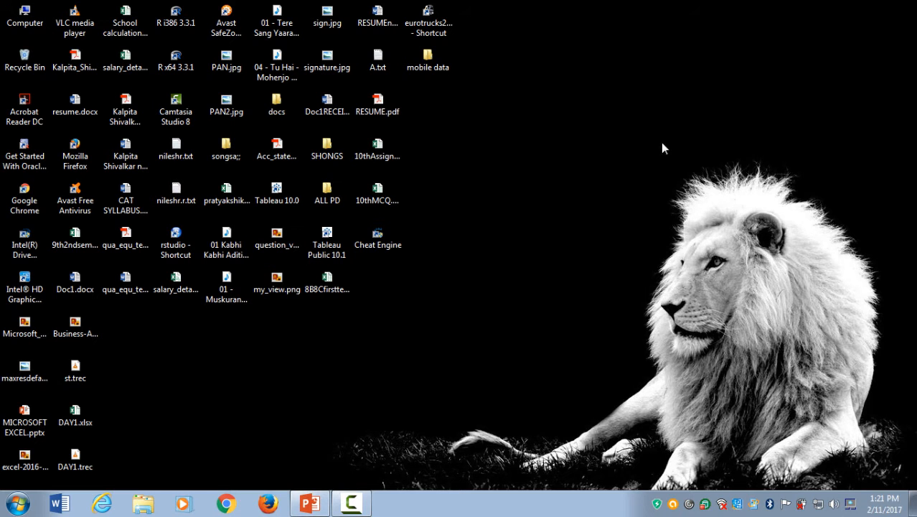
right_click(599, 123)
left_click(628, 157)
right_click(519, 151)
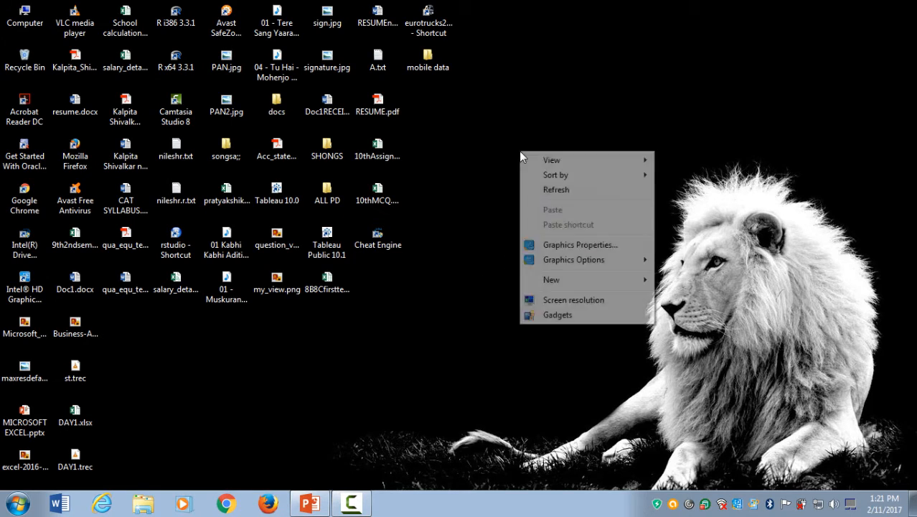
left_click(577, 119)
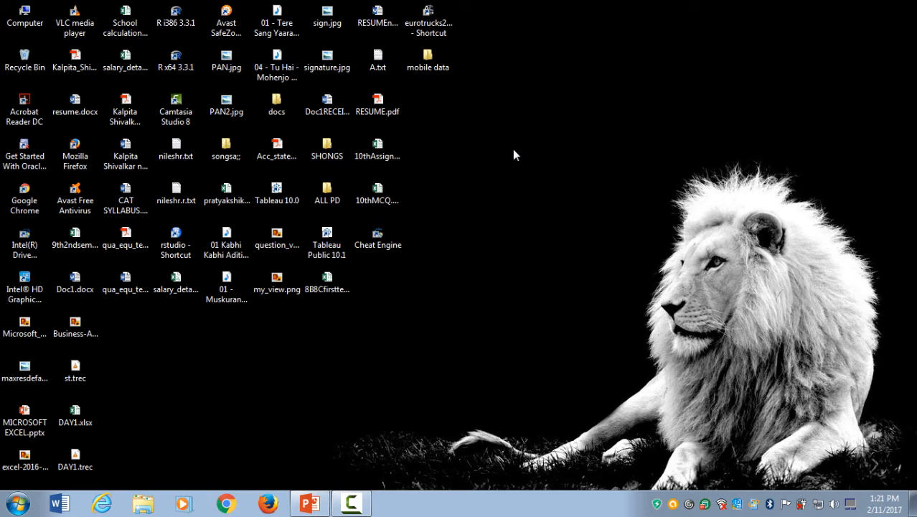
right_click(562, 191)
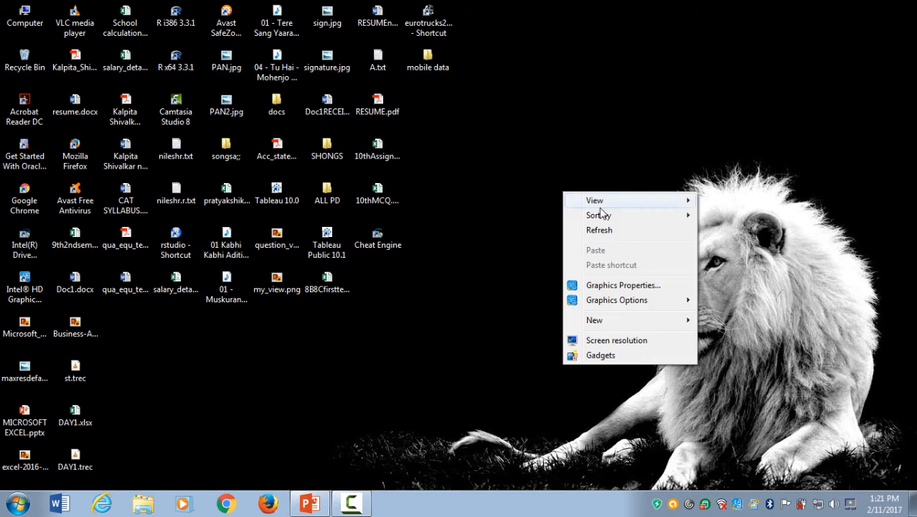
left_click(598, 228)
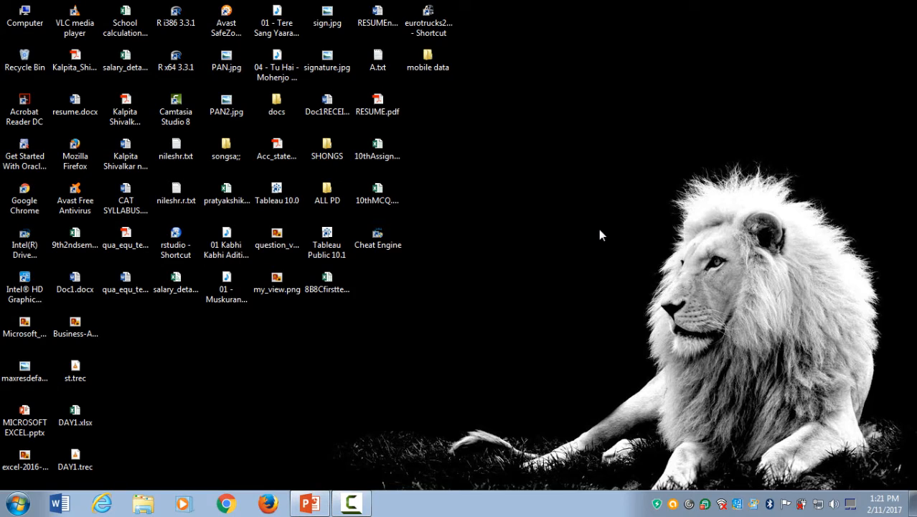
Launch Excel 2013 from the Microsoft Office 2013 program group and create a blank workbook
left_click(22, 508)
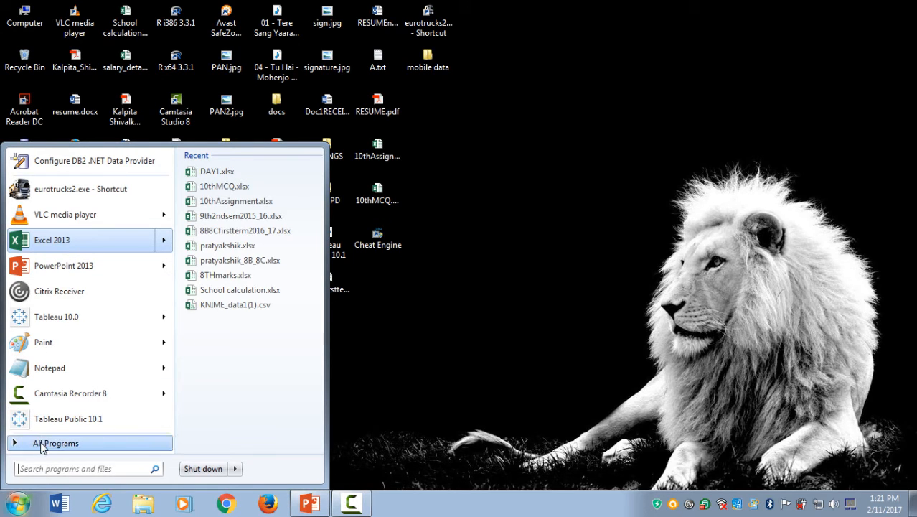
left_click(41, 444)
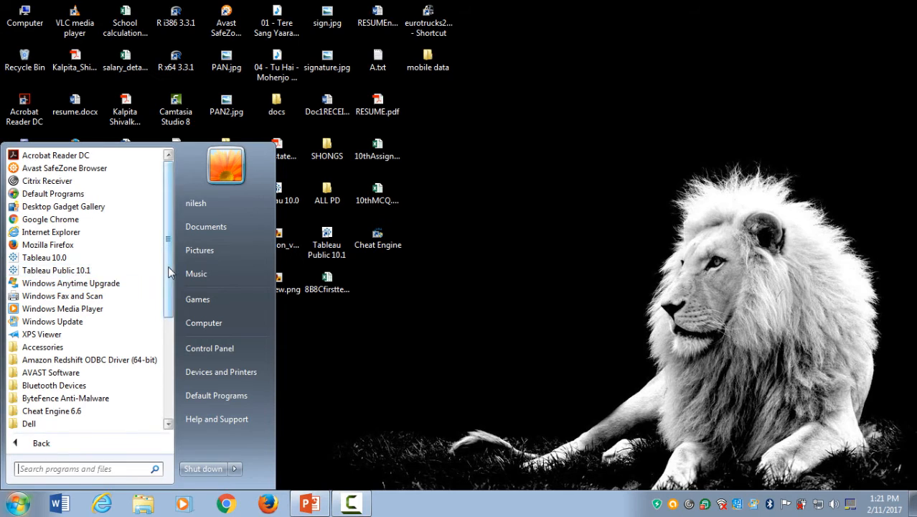
left_click_drag(171, 272, 169, 344)
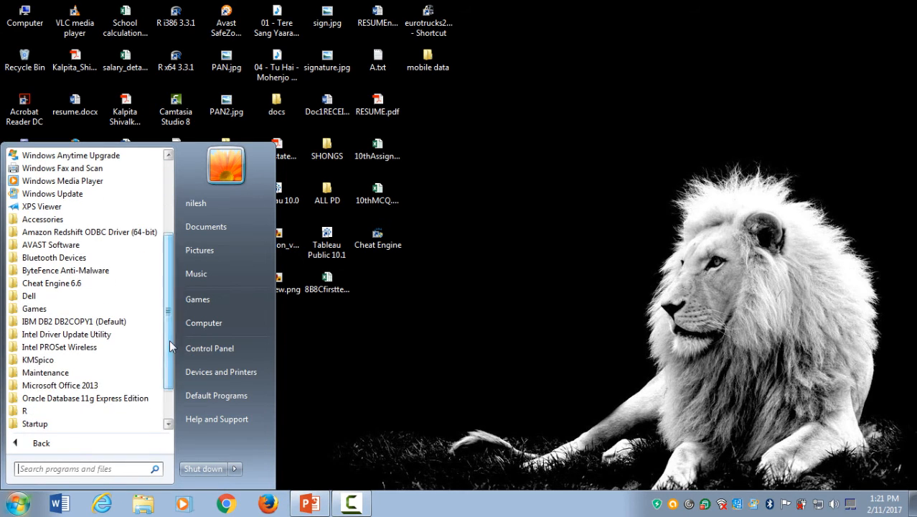
left_click(84, 388)
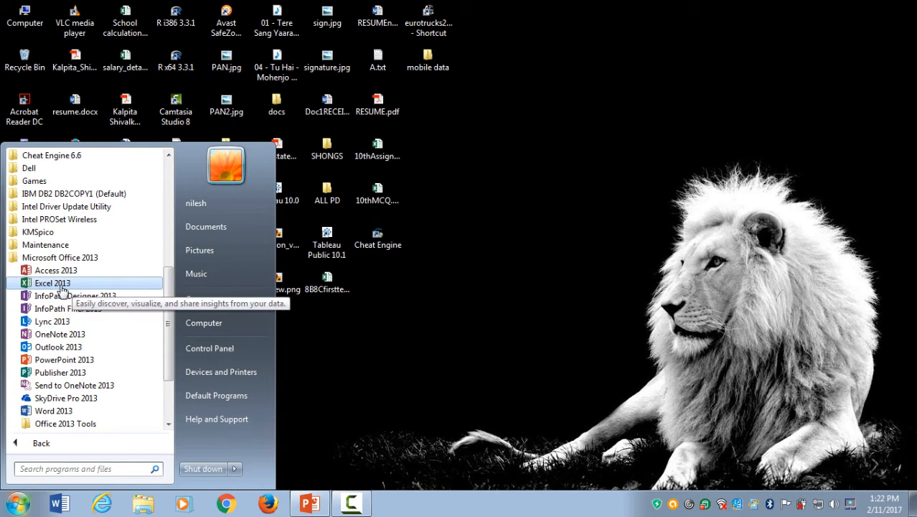
left_click(65, 283)
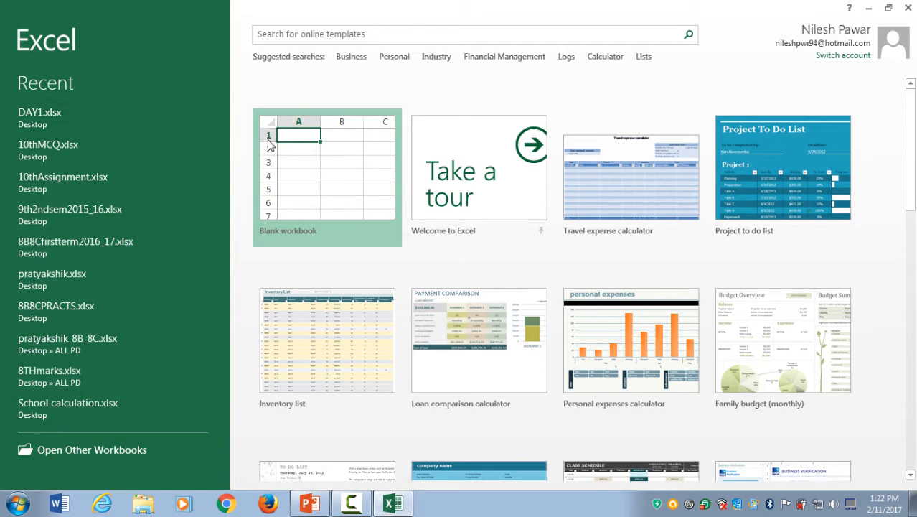
left_click(327, 180)
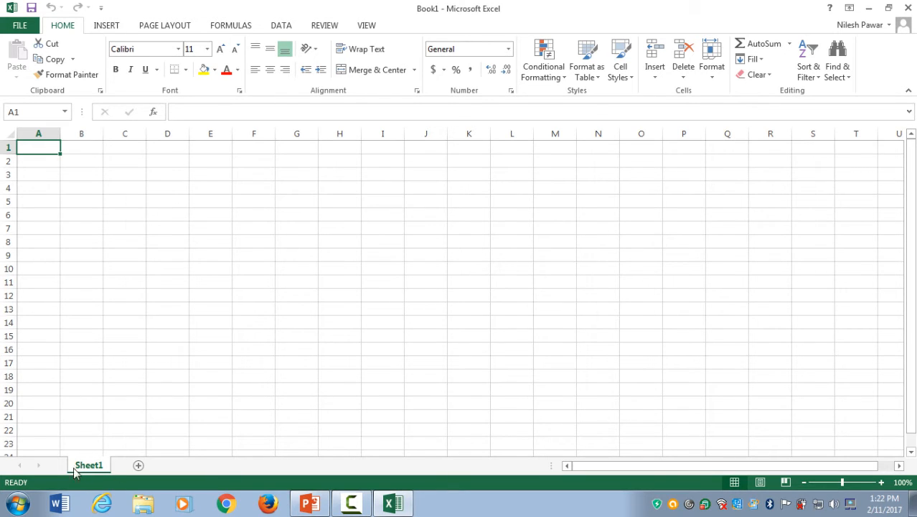
Add three new worksheets after Sheet1 in the workbook
left_click(139, 465)
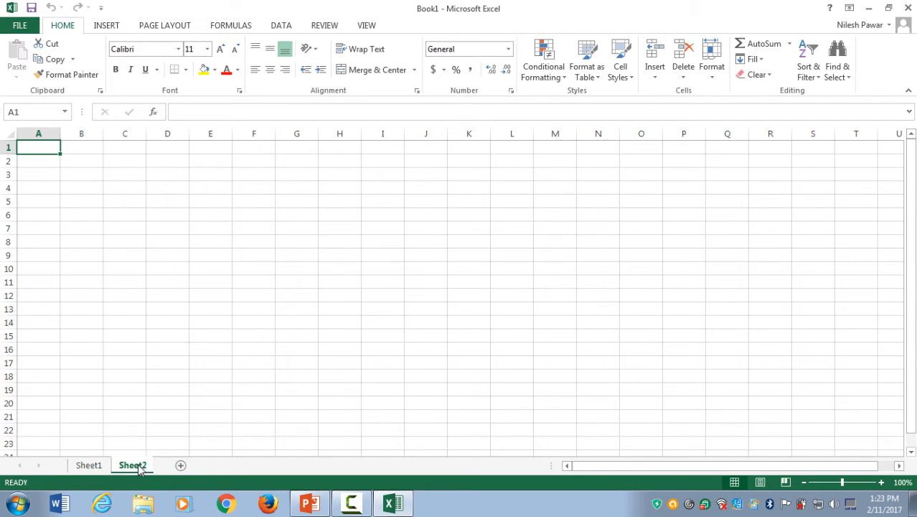
left_click(181, 465)
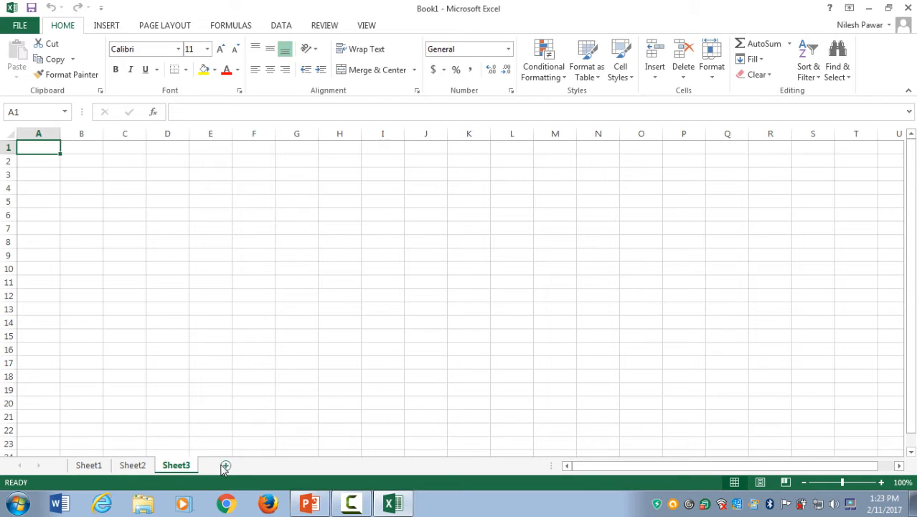
left_click(224, 465)
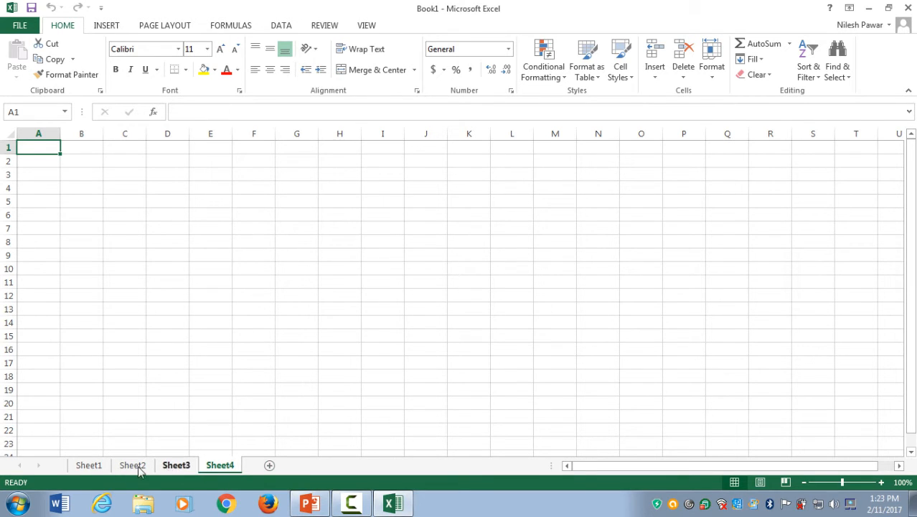
Look through worksheets Sheet1 to Sheet4 back and forth, finishing on Sheet1
left_click(92, 467)
left_click(132, 466)
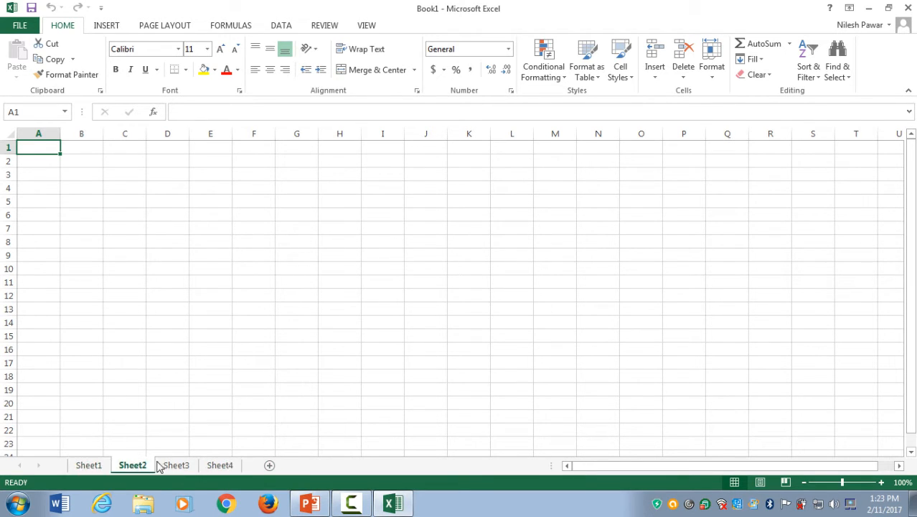
left_click(175, 466)
left_click(215, 466)
left_click(183, 466)
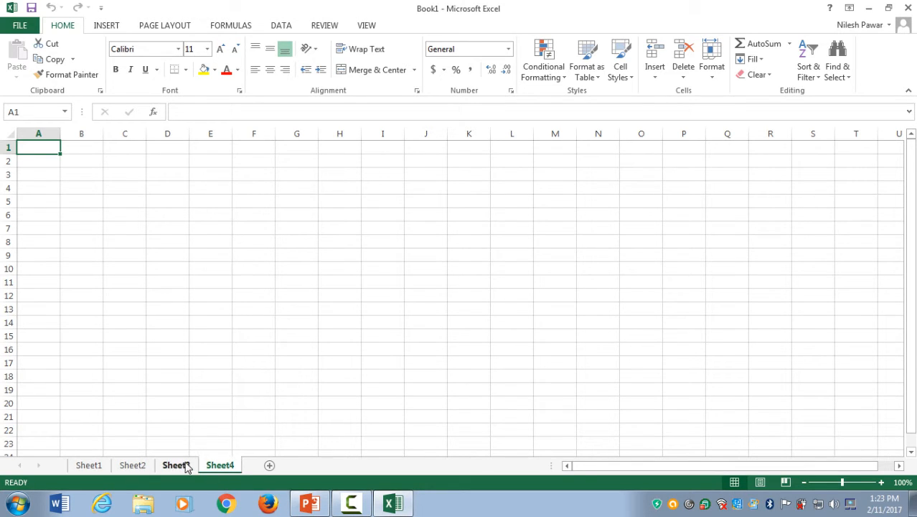
left_click(133, 466)
left_click(92, 467)
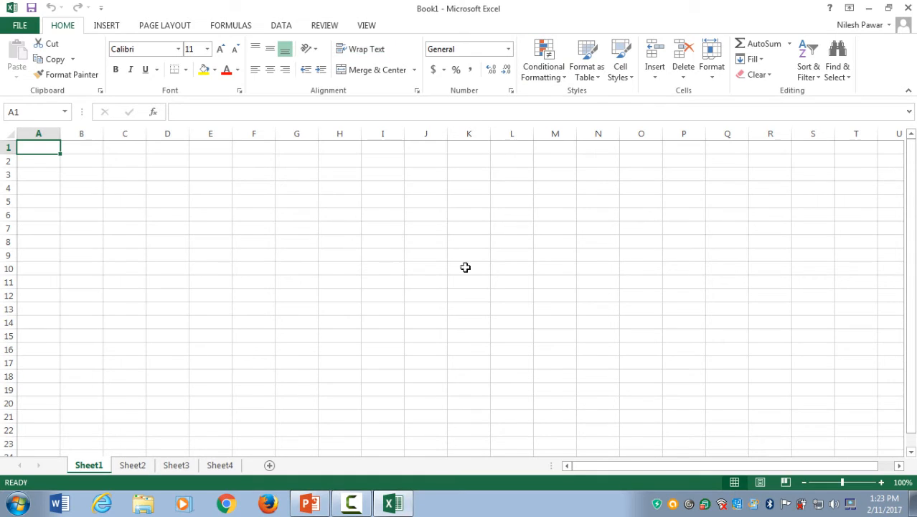
left_click(140, 466)
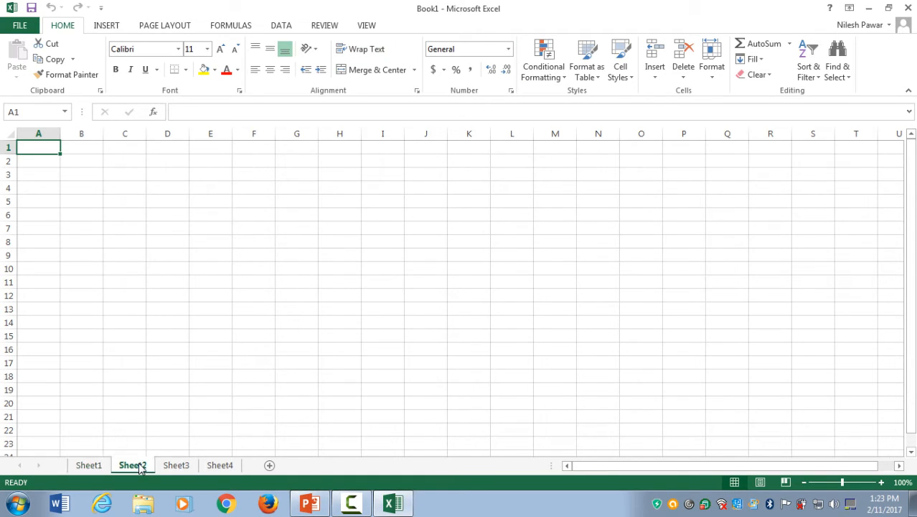
left_click(174, 466)
left_click(226, 465)
left_click(175, 465)
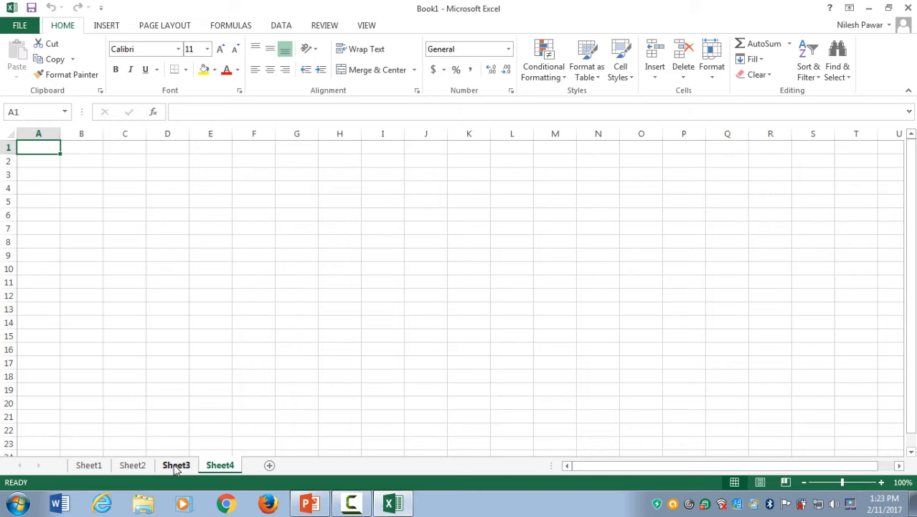
left_click(132, 465)
left_click(89, 465)
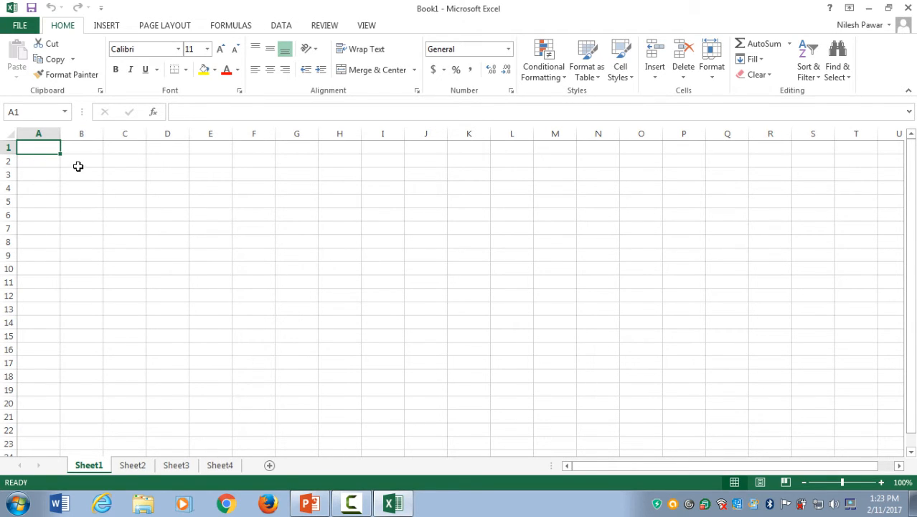
Select individual cells across rows 2 to 4 of Sheet1, ending at I4, and check the cell address in the Name Box
left_click(45, 159)
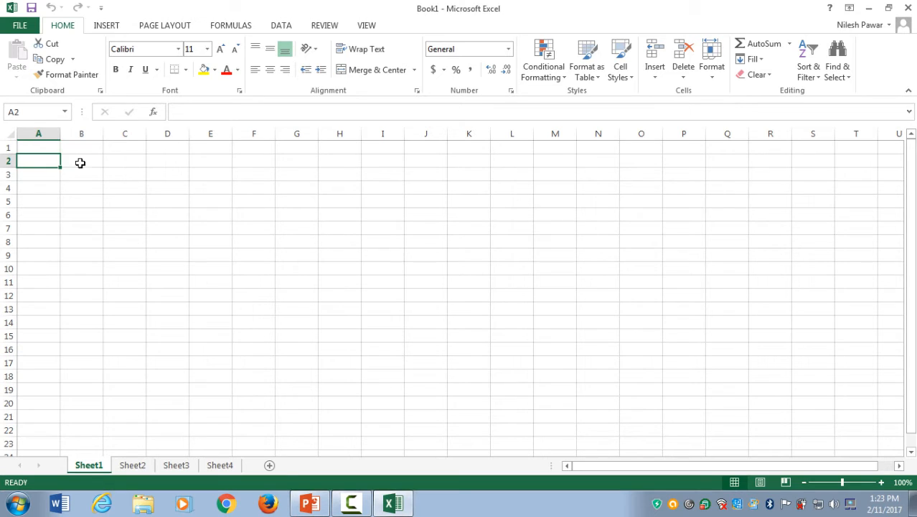
left_click(81, 160)
left_click(132, 161)
left_click(162, 164)
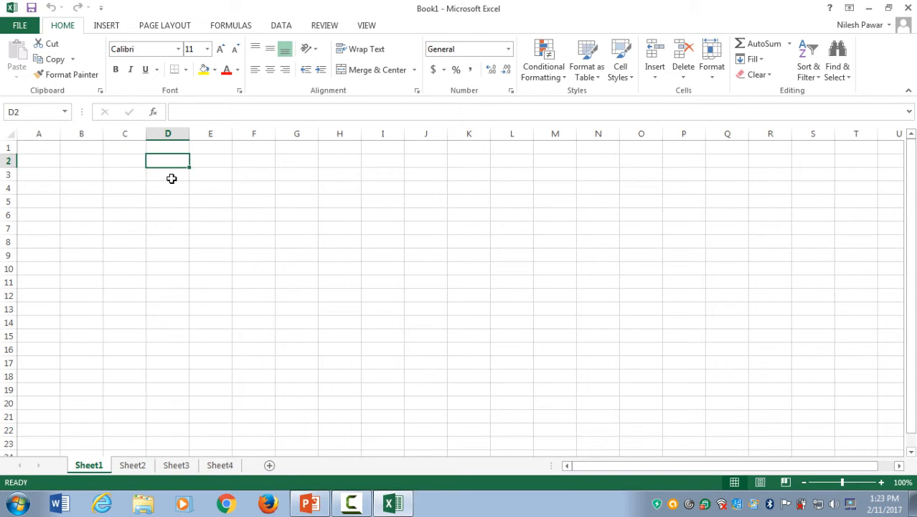
left_click(172, 178)
left_click(215, 179)
left_click(262, 173)
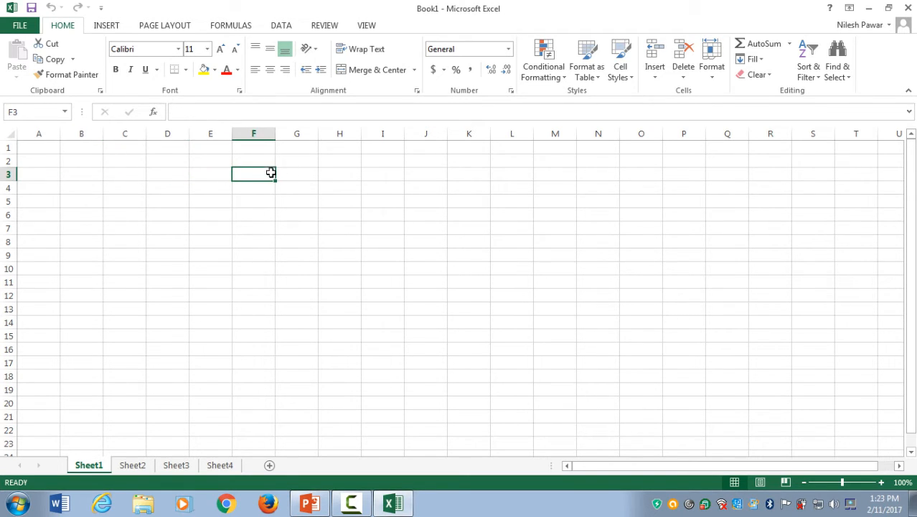
left_click(313, 175)
left_click(346, 175)
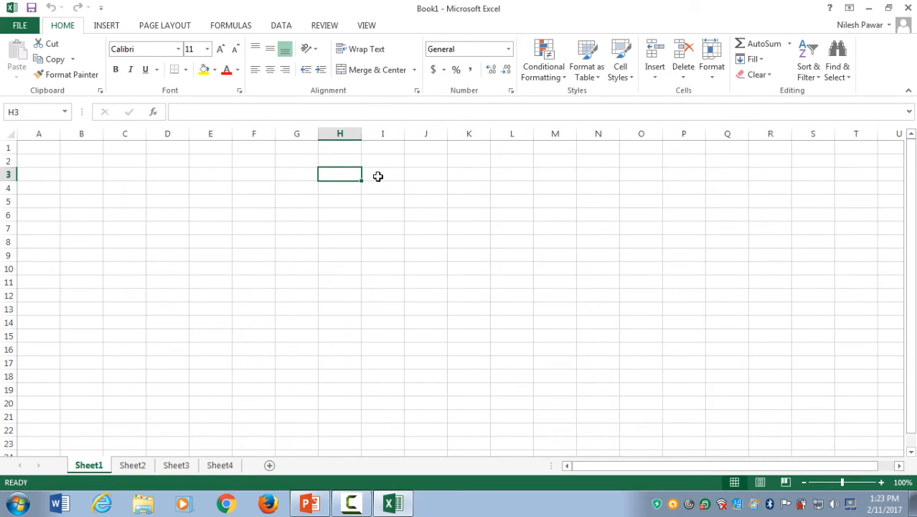
left_click(378, 176)
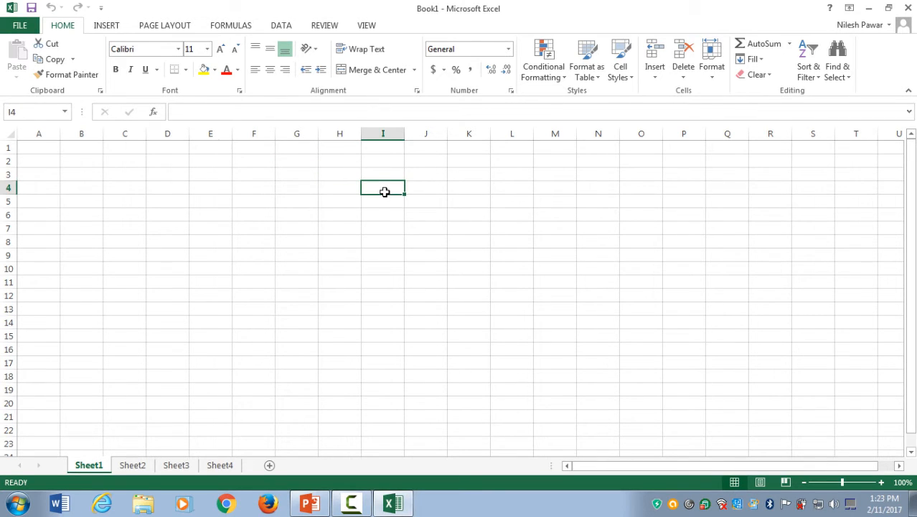
left_click(26, 111)
left_click(383, 188)
Highlight columns A to F one at a time and a span of columns from G onward, finishing on cell O4
left_click(42, 133)
left_click(82, 132)
left_click(130, 131)
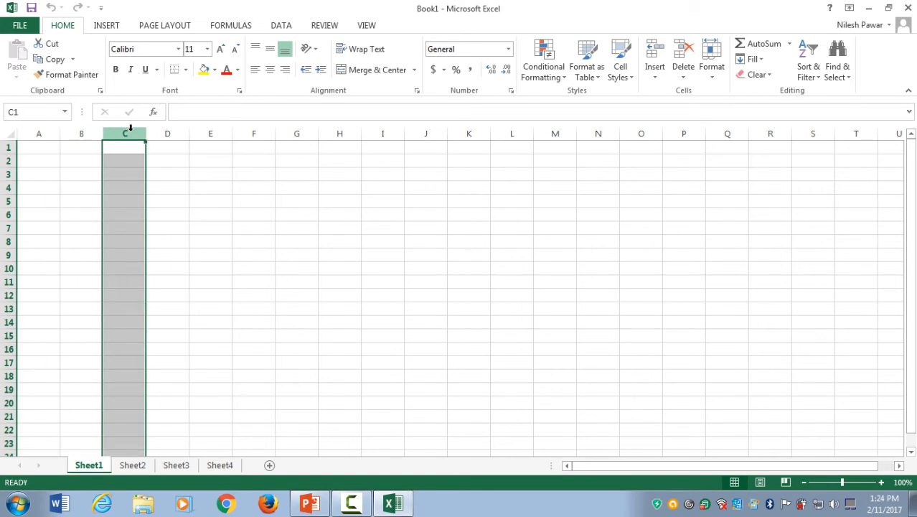
left_click(164, 130)
left_click(208, 130)
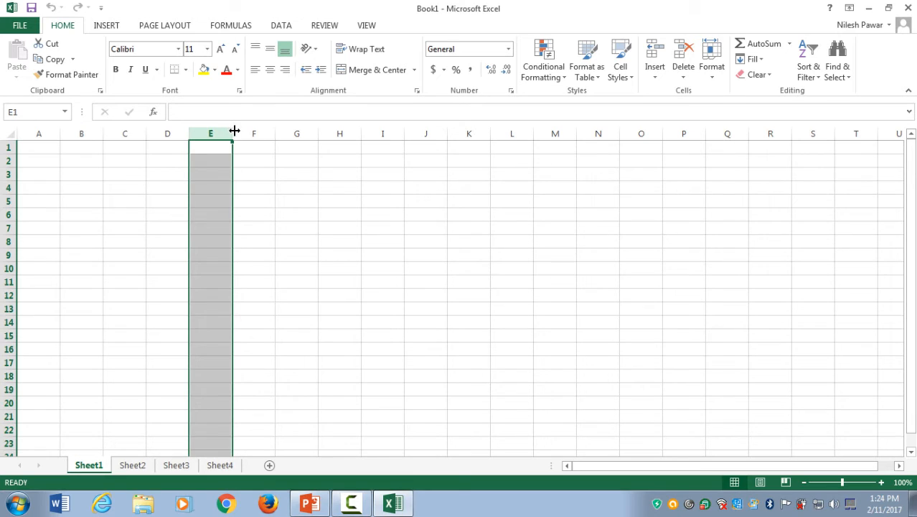
left_click(258, 133)
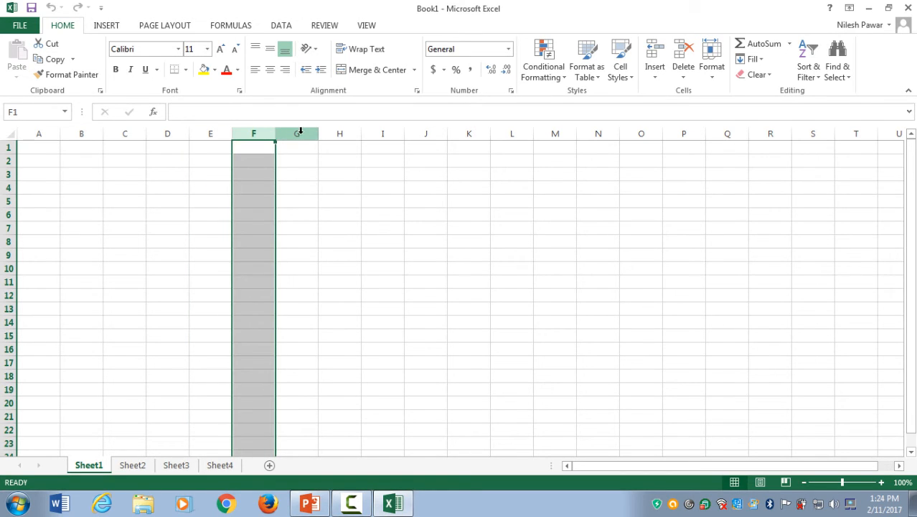
left_click_drag(300, 131, 703, 123)
left_click(645, 192)
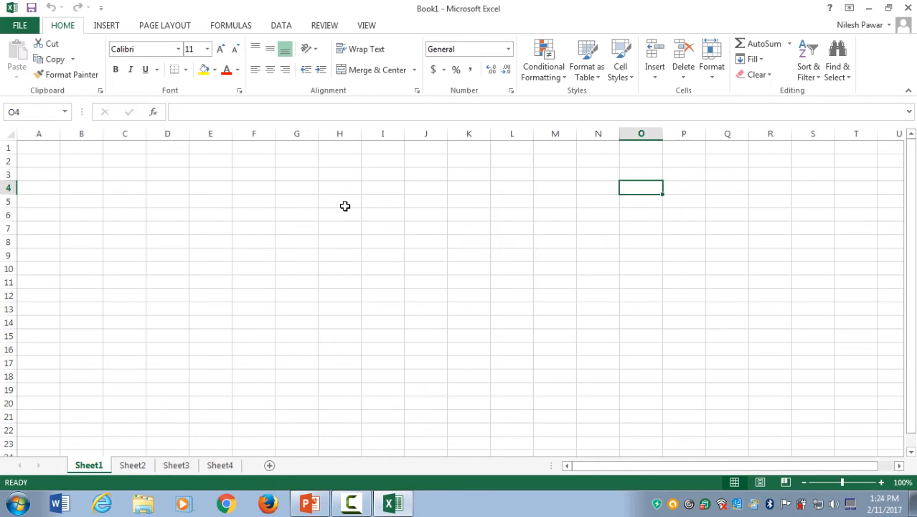
Highlight a block of rows starting at row 1, and examine the address of cell D10 in the Name Box
left_click_drag(7, 147, 4, 406)
left_click(171, 264)
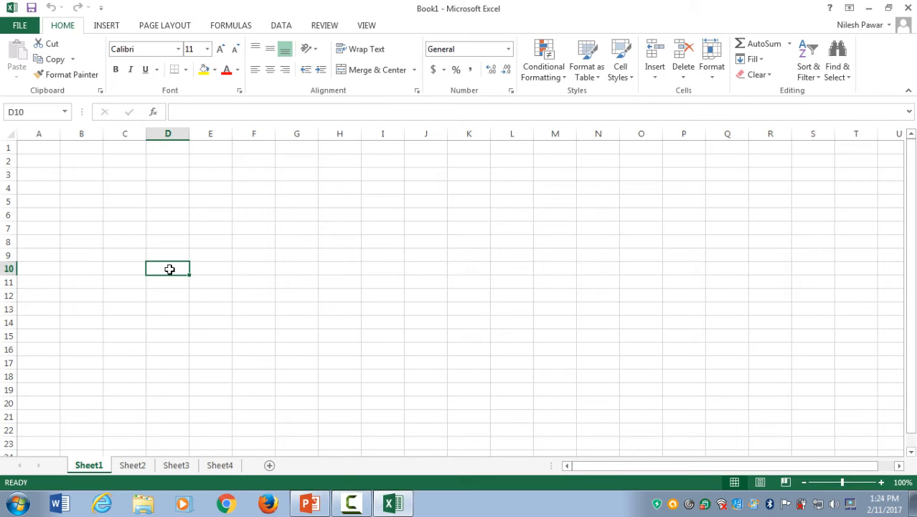
left_click(12, 110)
left_click(167, 266)
Select the whole of column G, column F and row 3 in turn to show the difference between columns and rows
left_click(307, 132)
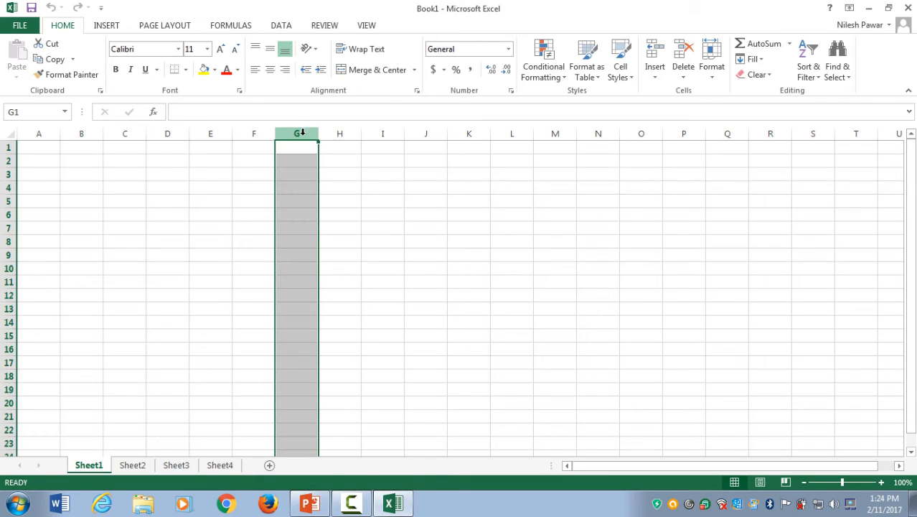
left_click(255, 132)
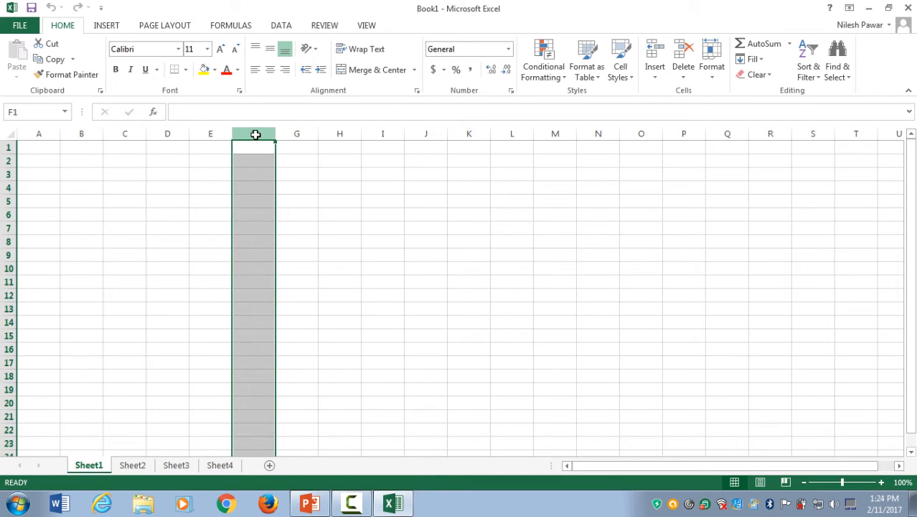
left_click(11, 175)
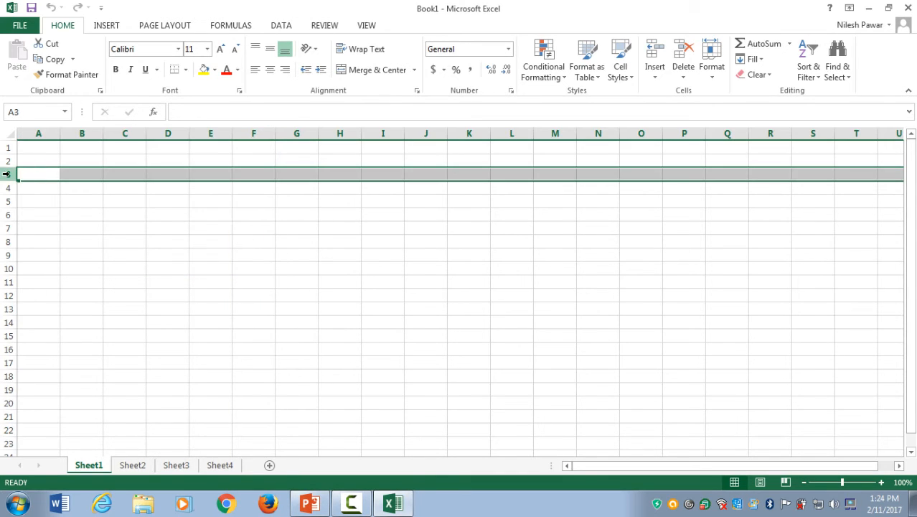
Insert a new row at row 3 of the empty Sheet1
left_click(44, 173)
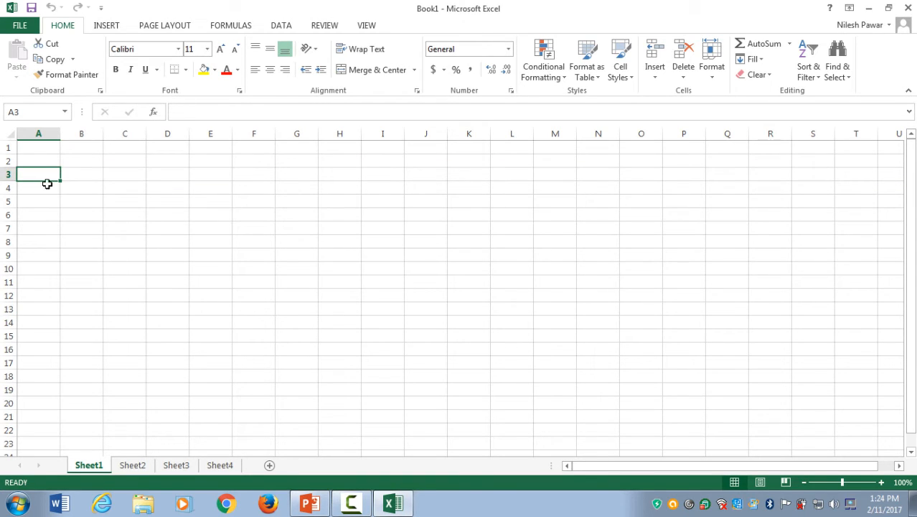
left_click(5, 175)
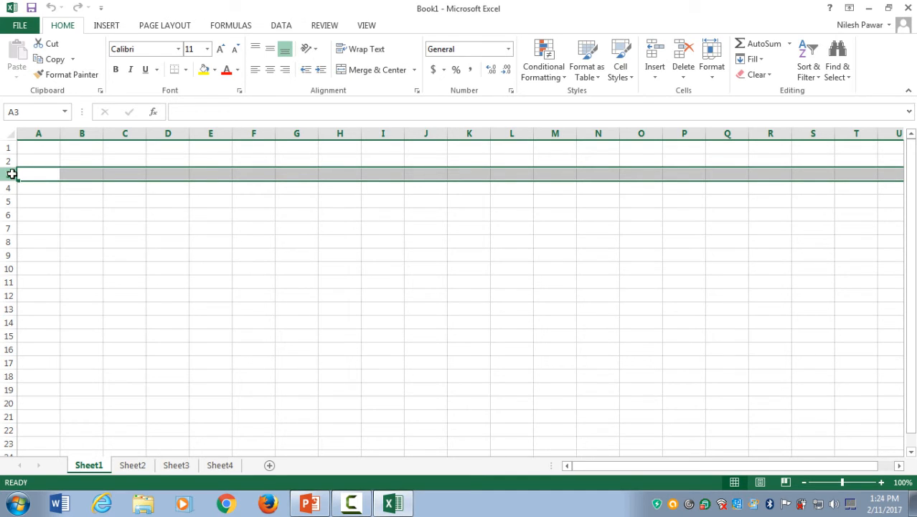
right_click(14, 176)
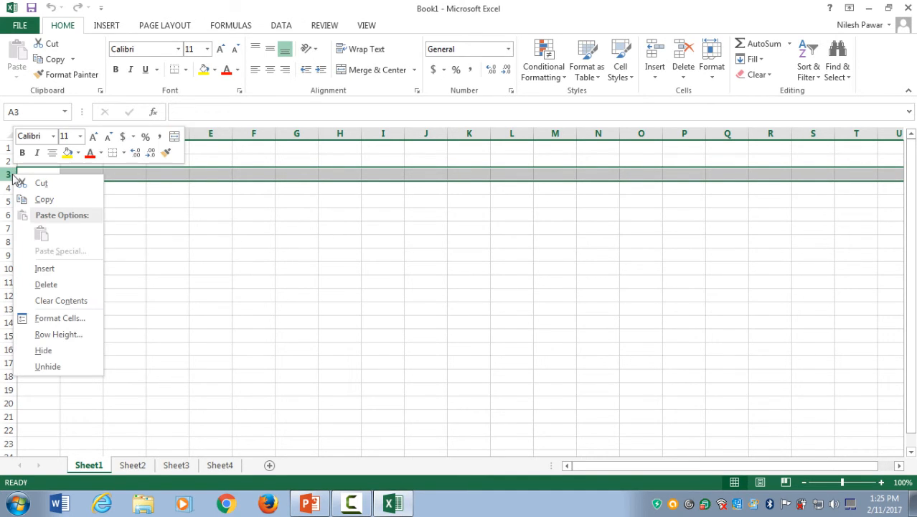
left_click(50, 271)
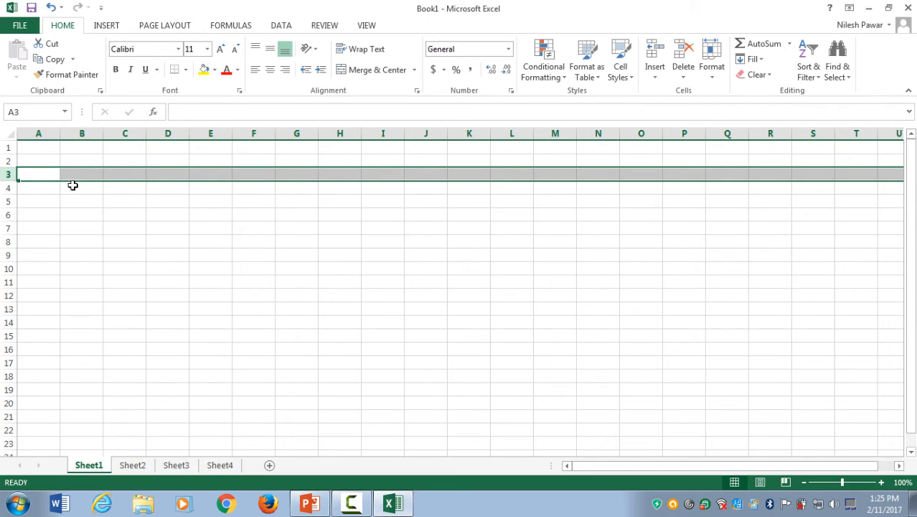
Enter the values 10, 20 and 30 in cells A3, B3 and C3
left_click(51, 175)
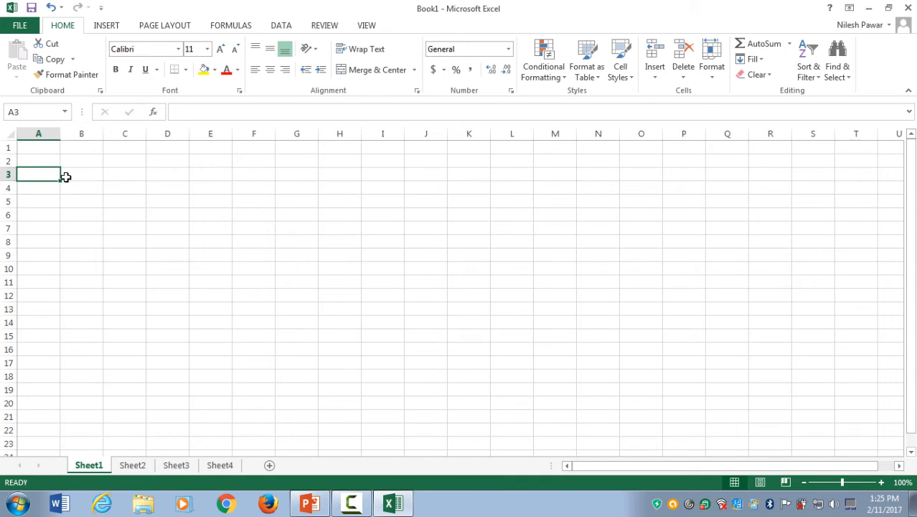
type("10")
key("Tab")
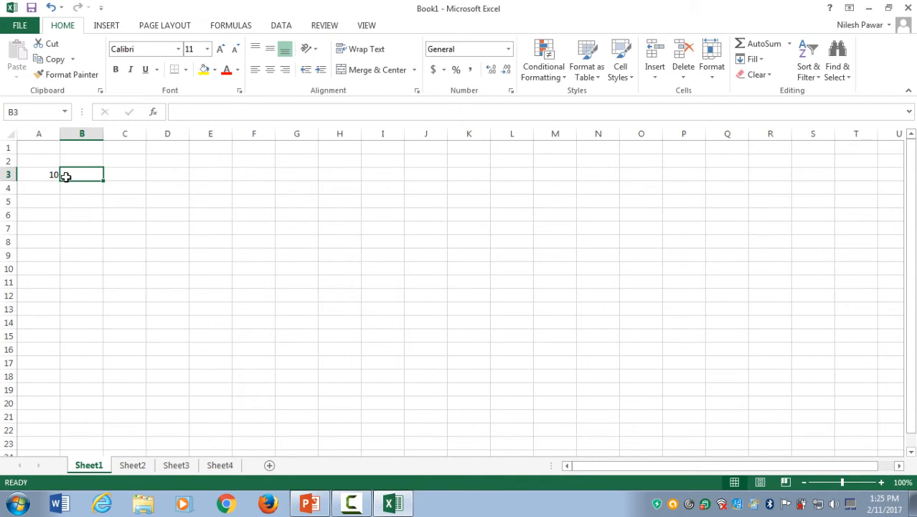
type("20")
key("Tab")
type("30")
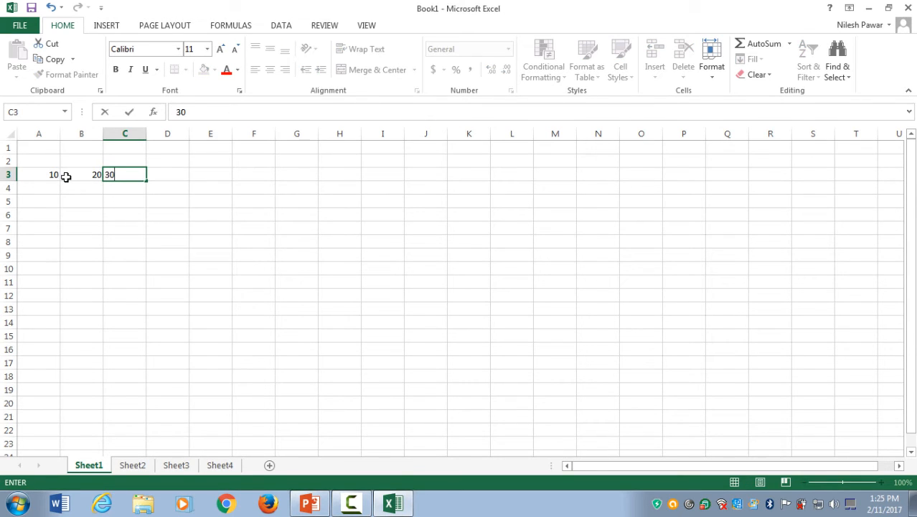
key("ctrl+Return")
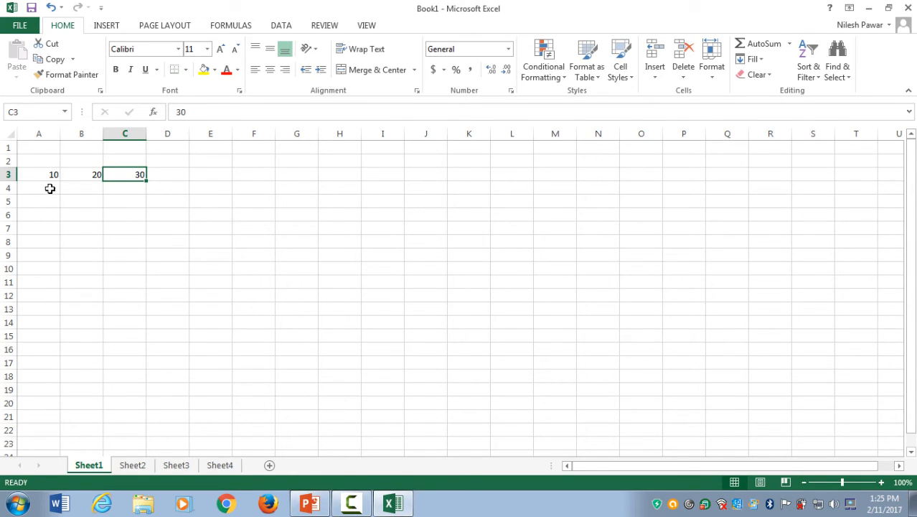
Enter the values 2, 3 and 4 in cells A4, B4 and C4
left_click(49, 188)
type("2")
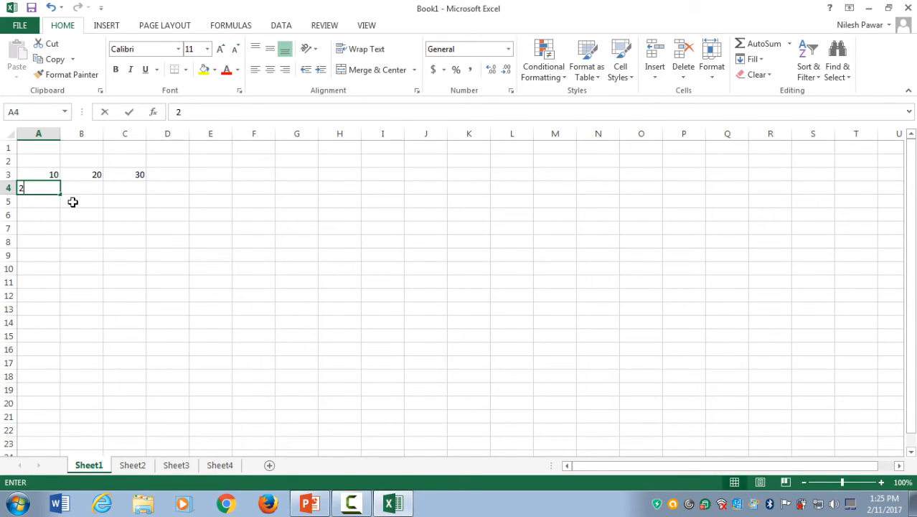
key("Tab")
type("3")
key("Tab")
type("4")
key("Down")
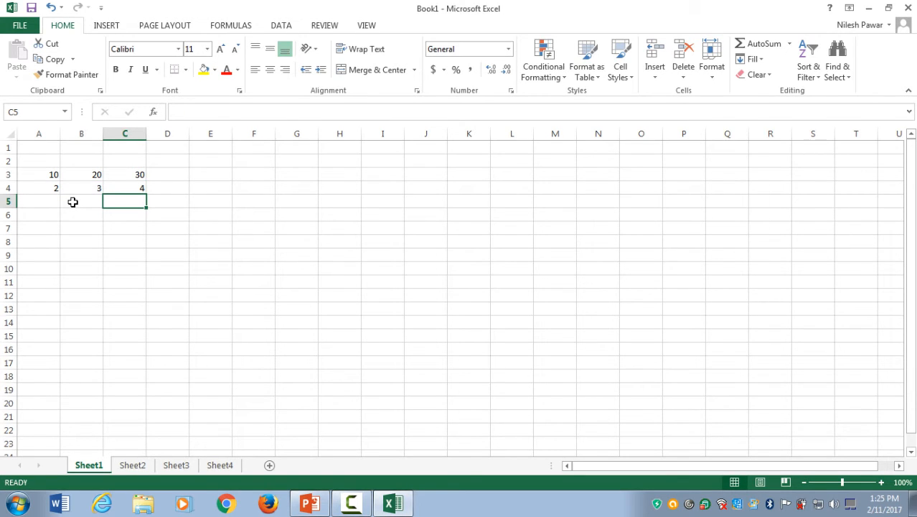
Insert a blank row above the row holding 10, 20 and 30
left_click_drag(45, 174, 135, 188)
left_click(11, 173)
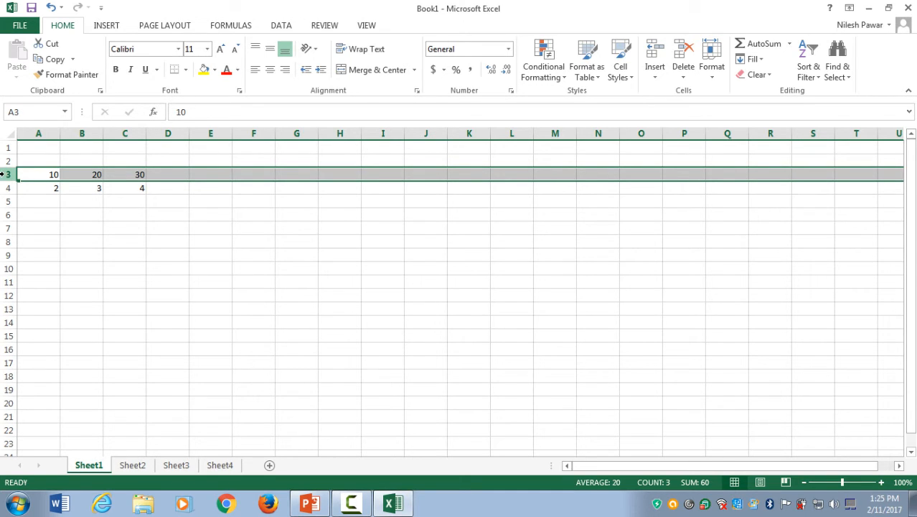
right_click(3, 174)
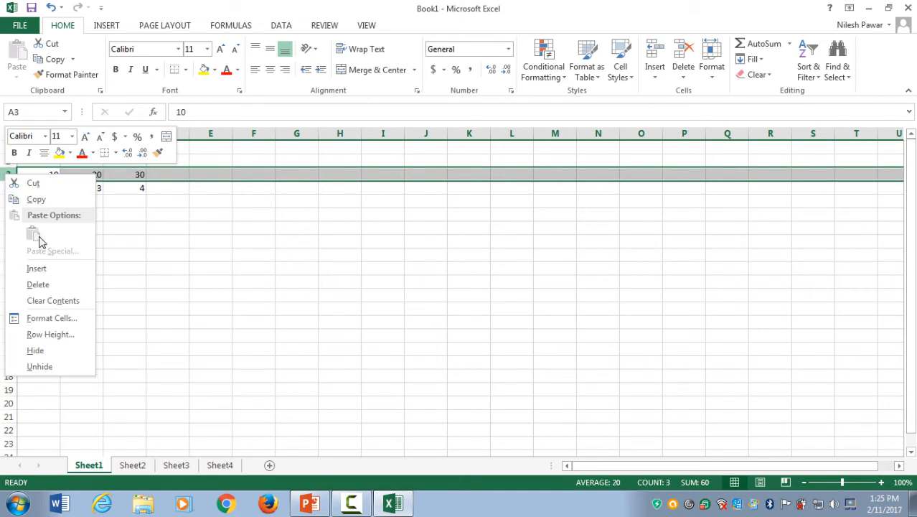
left_click(40, 269)
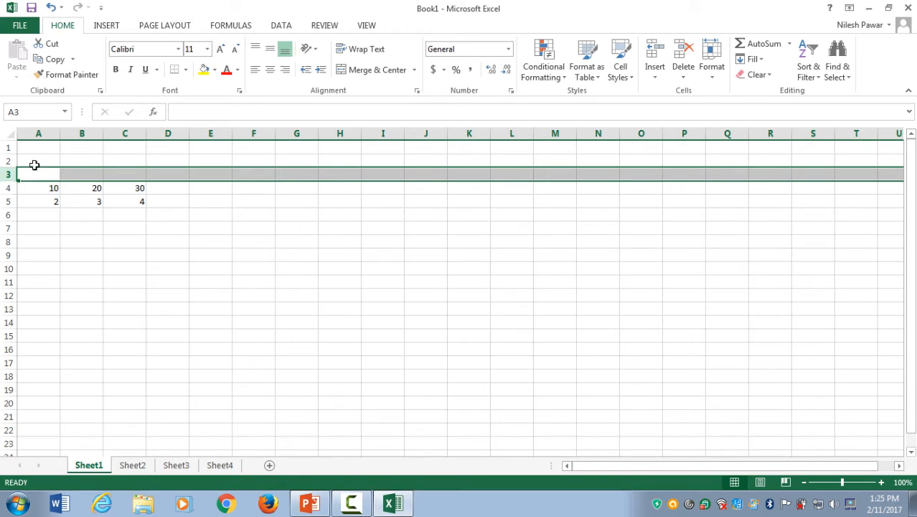
Insert a blank row between the 10, 20, 30 row and the 2, 3, 4 row
left_click(8, 201)
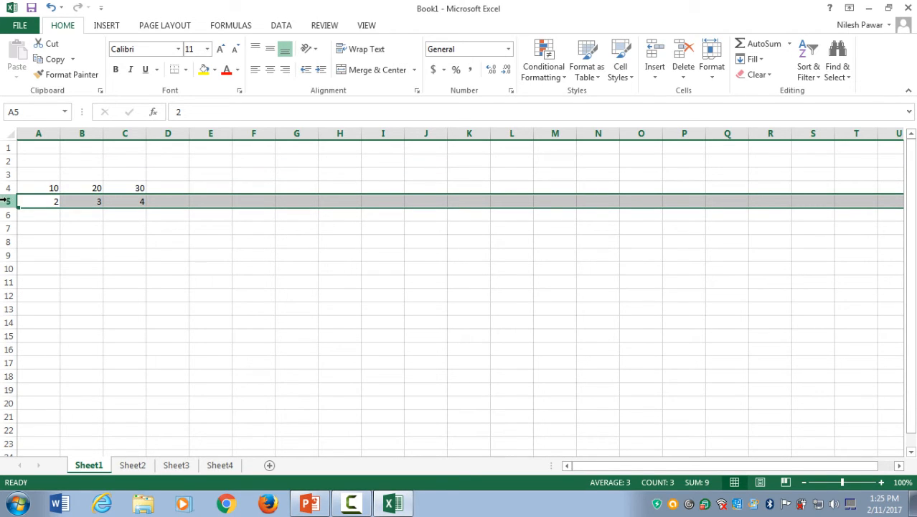
right_click(8, 200)
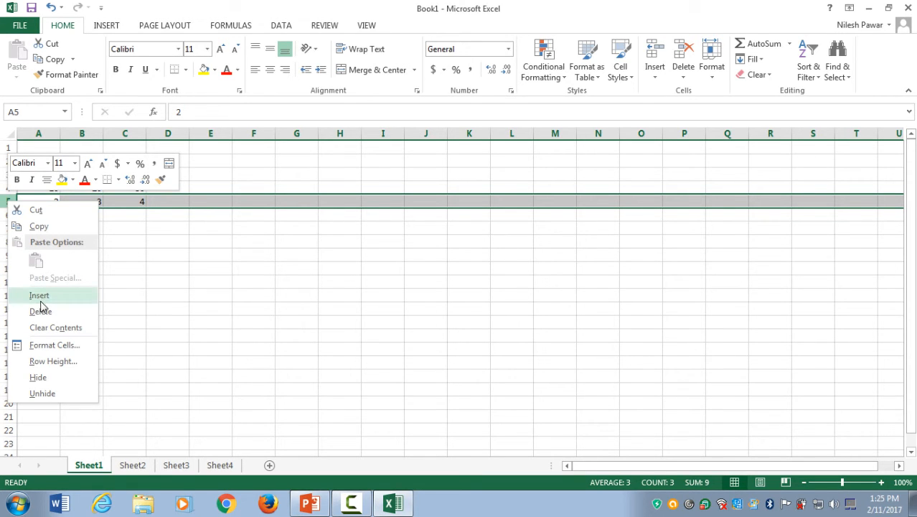
left_click(39, 300)
left_click(79, 256)
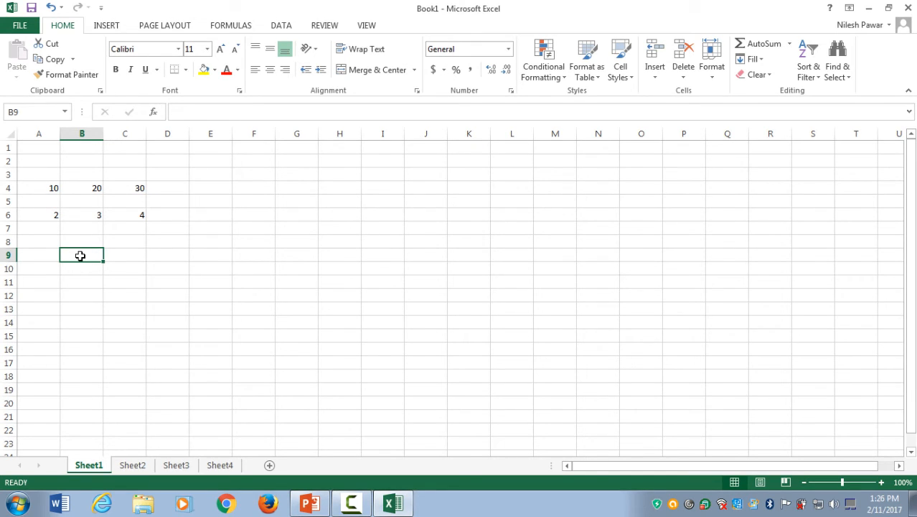
Insert a blank column before column C, between the second and third values, and select cell C4
left_click(124, 133)
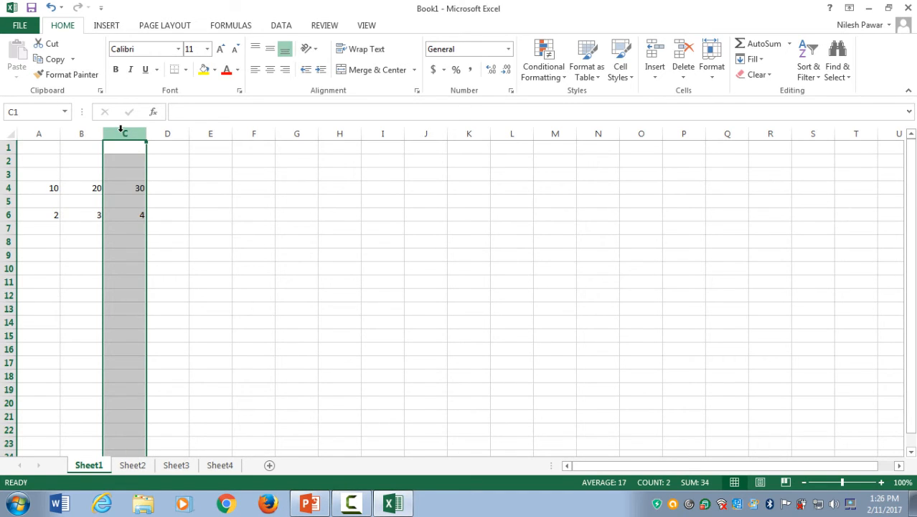
right_click(119, 131)
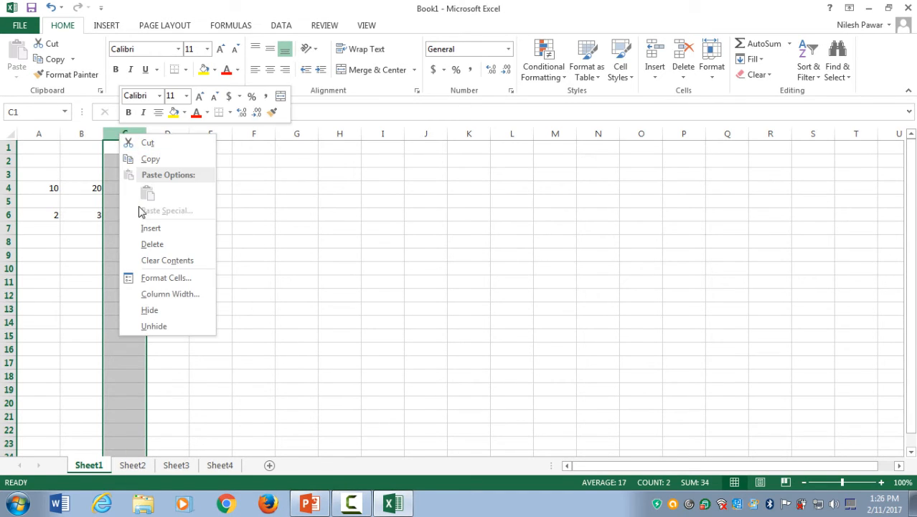
left_click(115, 133)
right_click(114, 132)
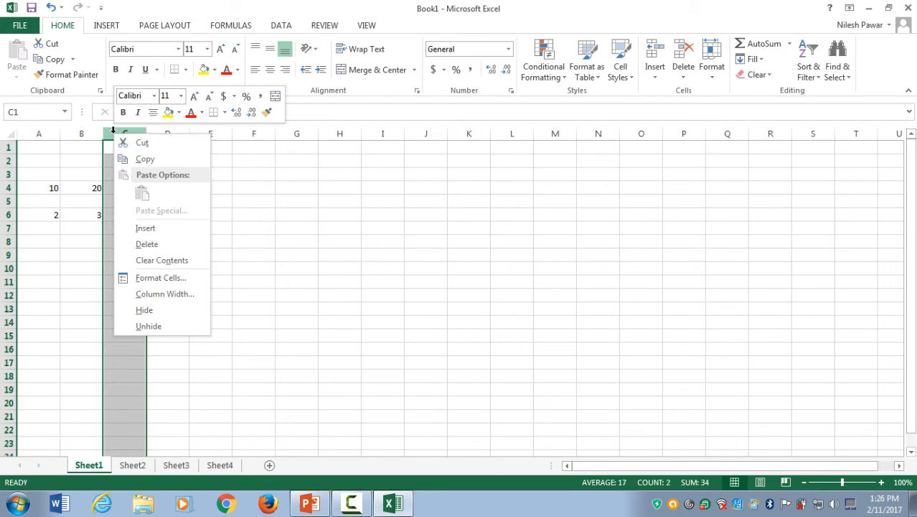
left_click(143, 228)
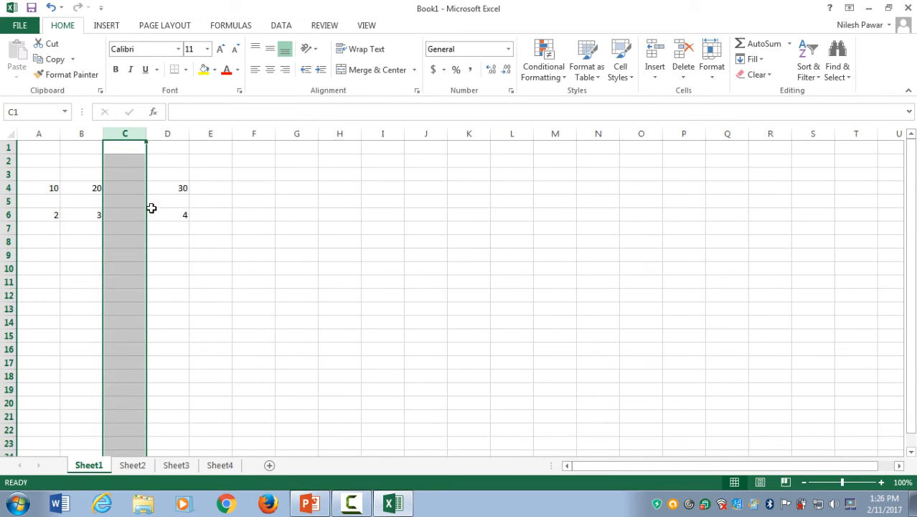
left_click_drag(126, 282, 125, 185)
left_click(124, 185)
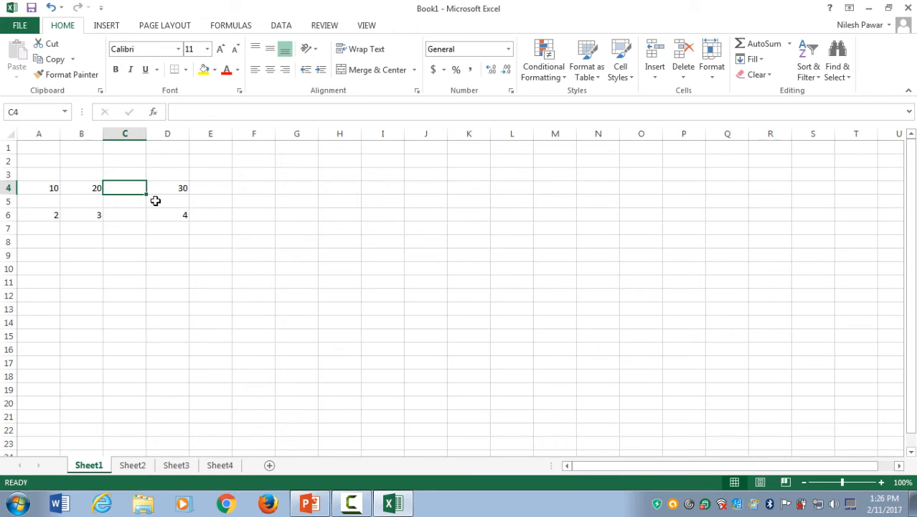
Move the active cell along row 6 from D6 to H6 and back to C6
left_click(156, 217)
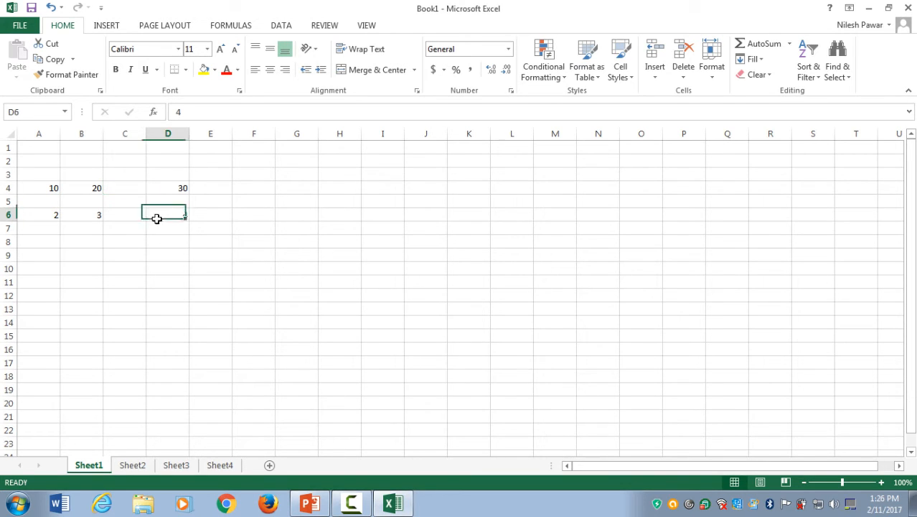
key("Right")
key("Right")
key("Right")
key("Right")
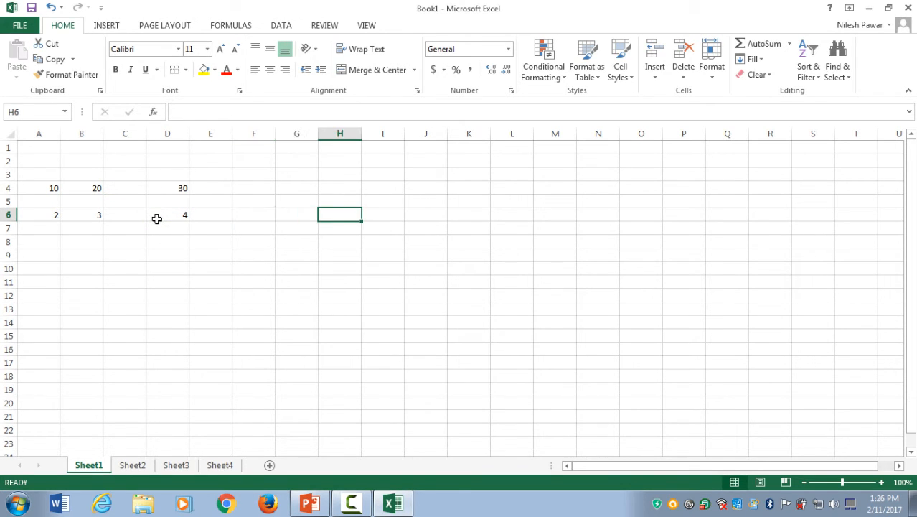
key("Left")
key("Left")
key("Left")
key("Left")
key("Left")
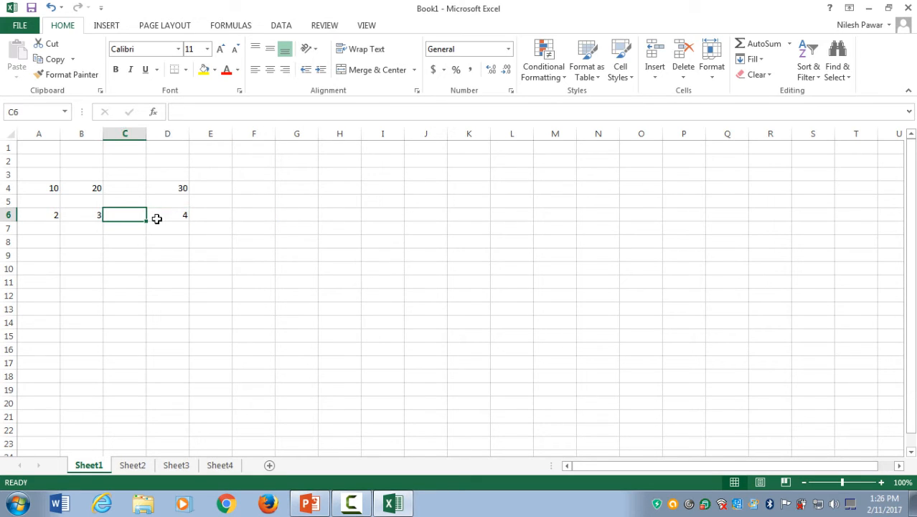
Check the address of the cell containing 30 and reference it in G4 with the formula =D4
left_click(179, 188)
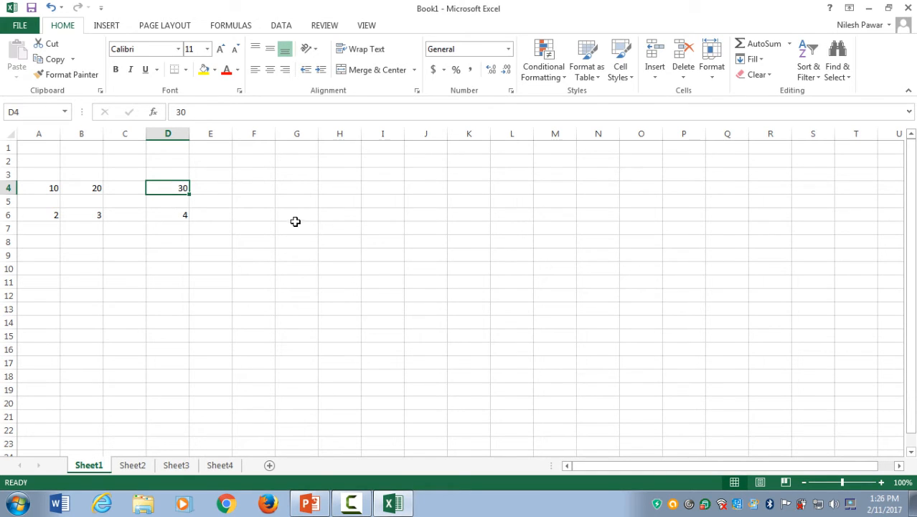
left_click(307, 186)
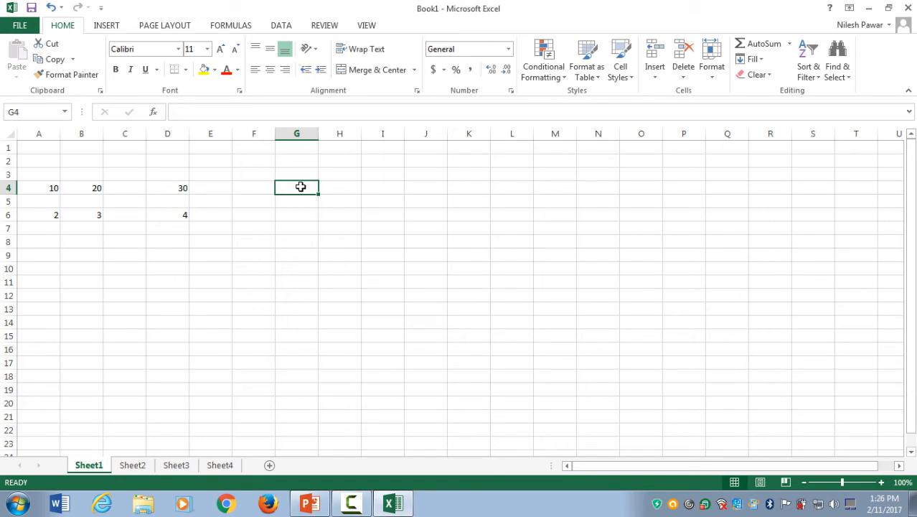
left_click(168, 188)
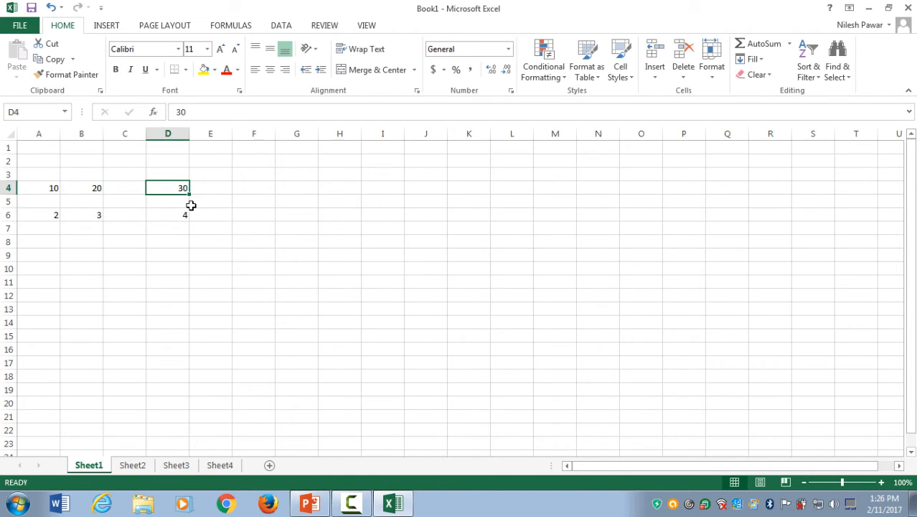
left_click(303, 190)
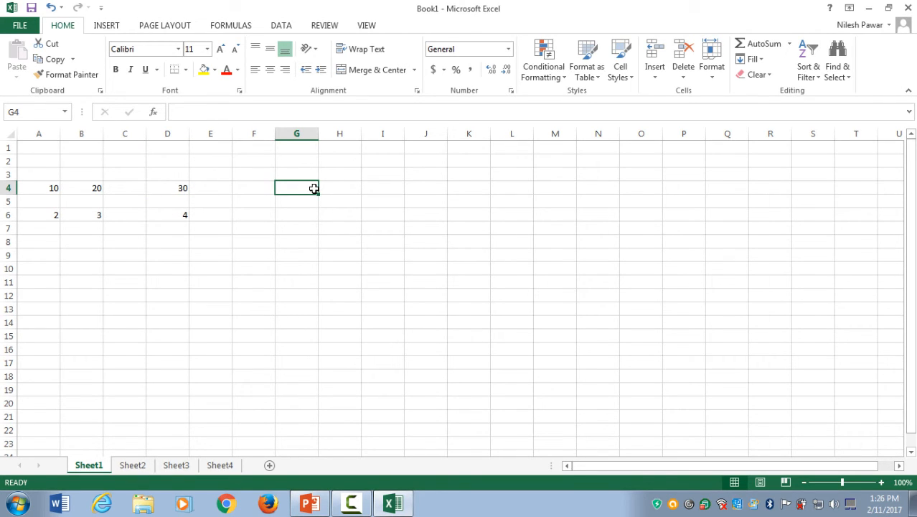
type("=")
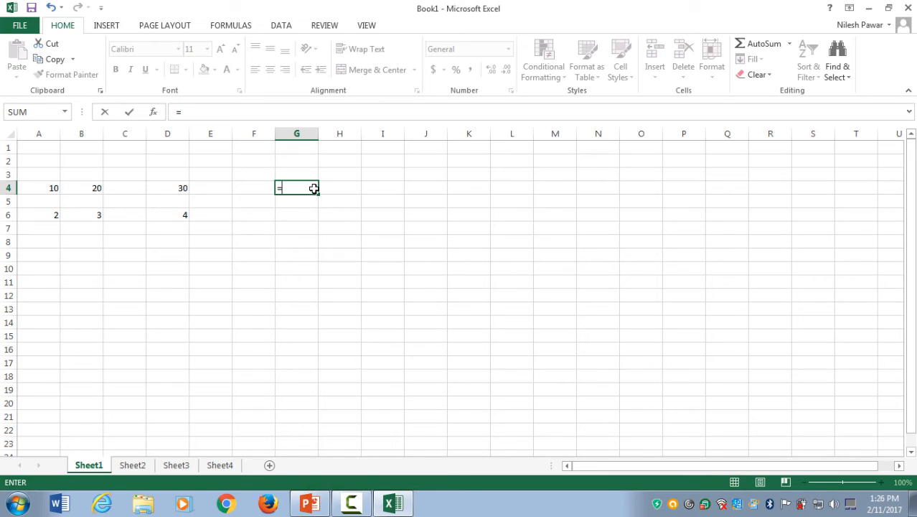
key("Caps_Lock")
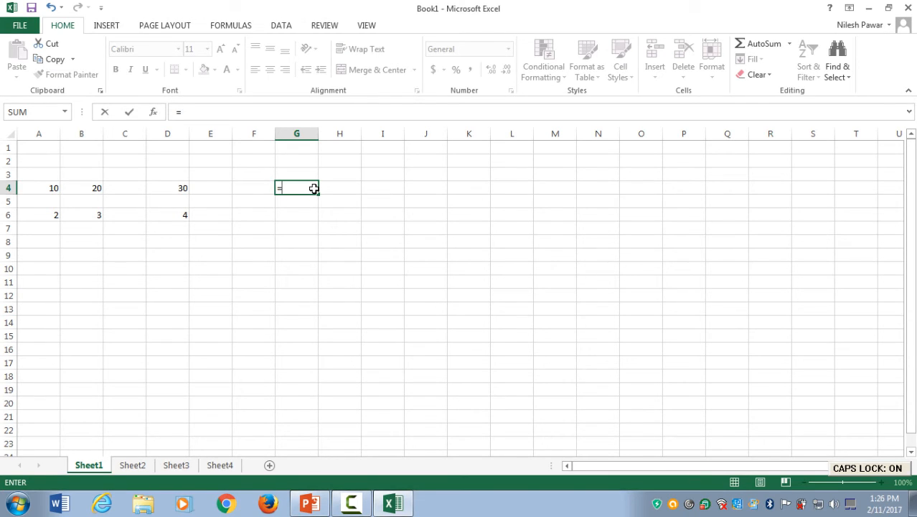
type("D")
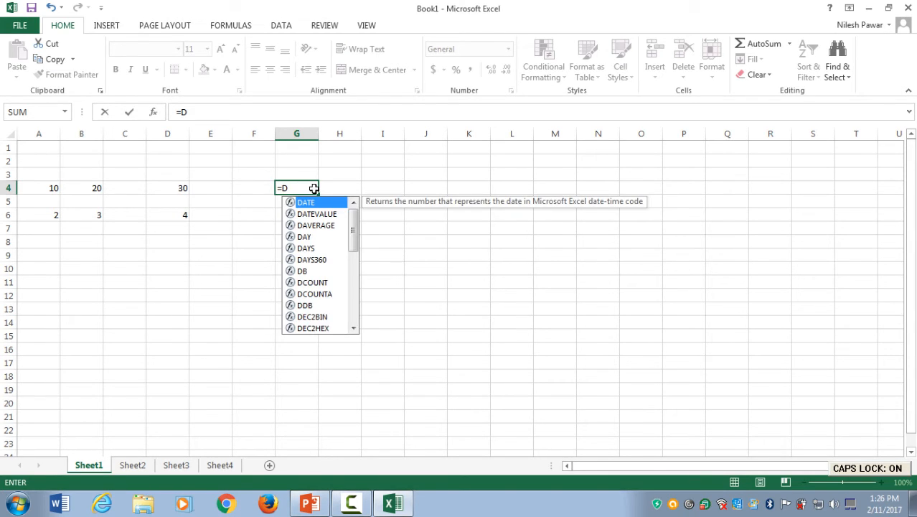
type("4")
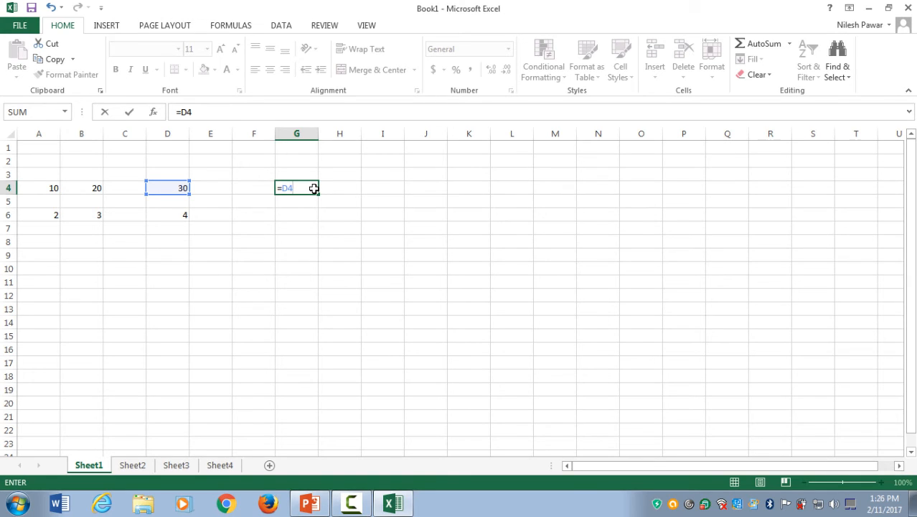
left_click_drag(313, 187, 285, 185)
key("Return")
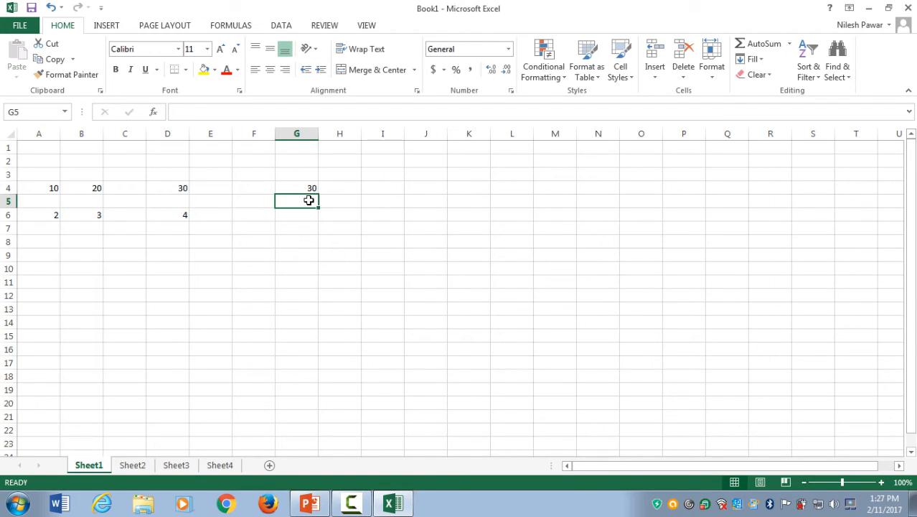
Move the active cell from H4 up to row 1 and along that row, ending on G1
left_click(349, 187)
key("Up")
key("Up")
key("Up")
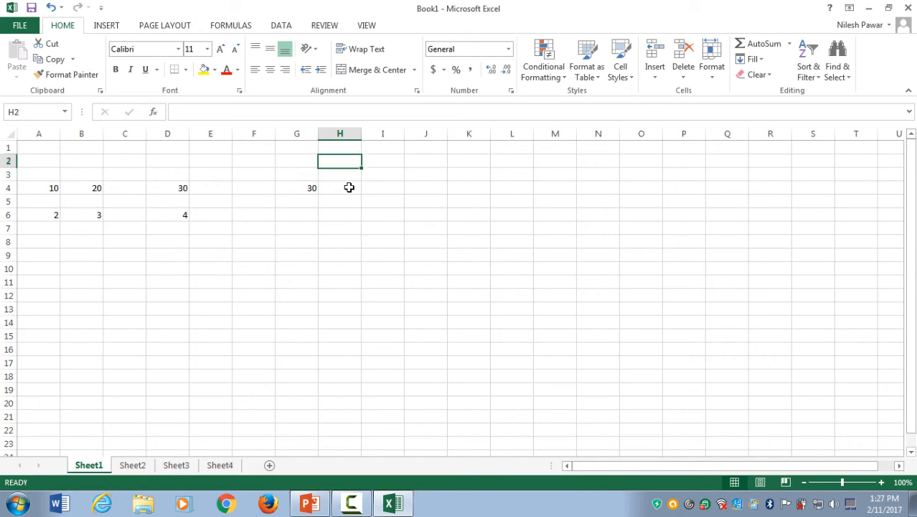
key("Left")
key("Left")
key("Left")
key("Left")
key("Right")
key("Right")
key("Right")
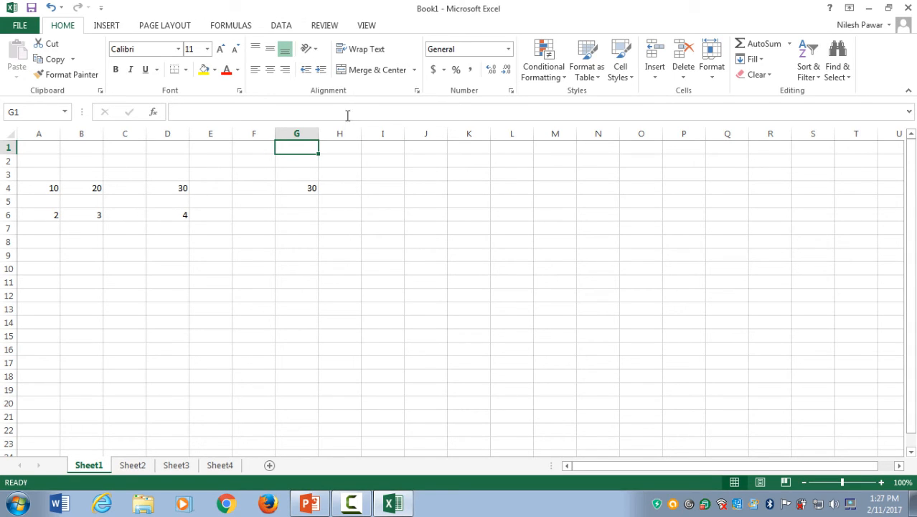
Examine the formula in G4 against the values in row 4, highlighting A4:E5 and ending on G4
left_click(309, 189)
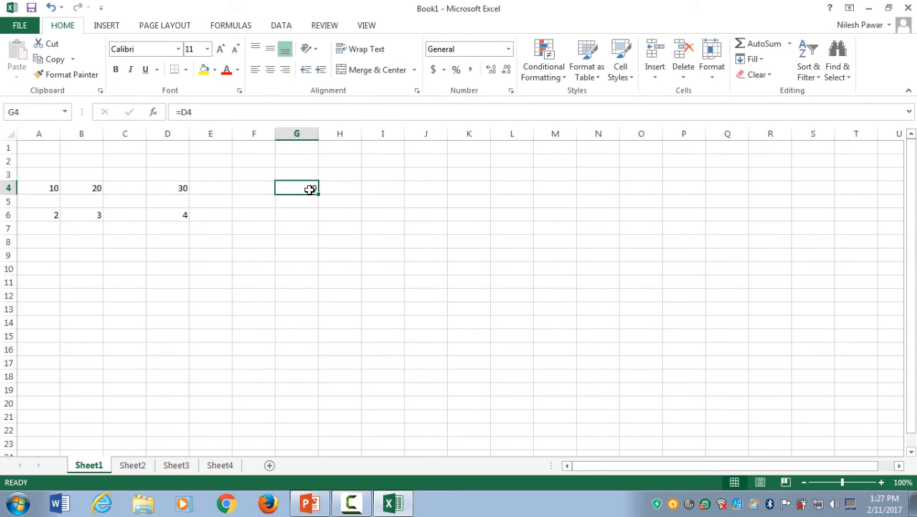
left_click(50, 185)
key("Up")
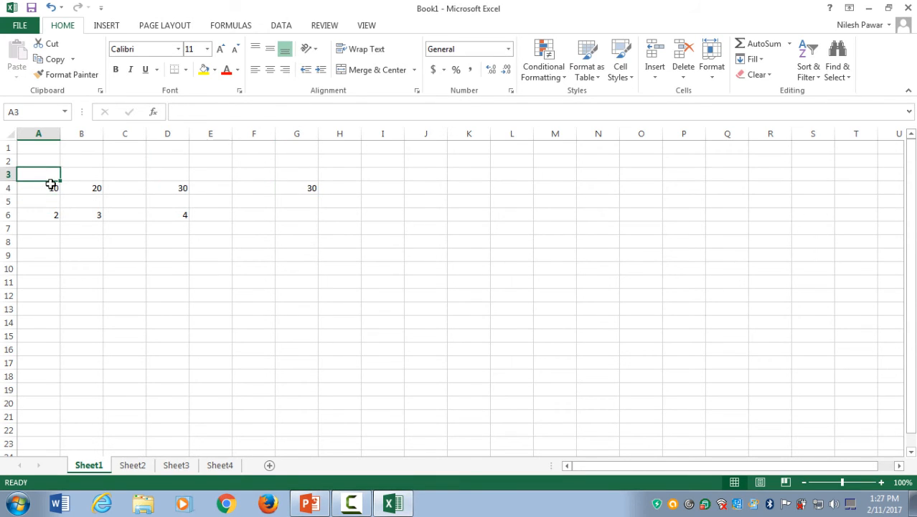
left_click_drag(46, 186, 215, 203)
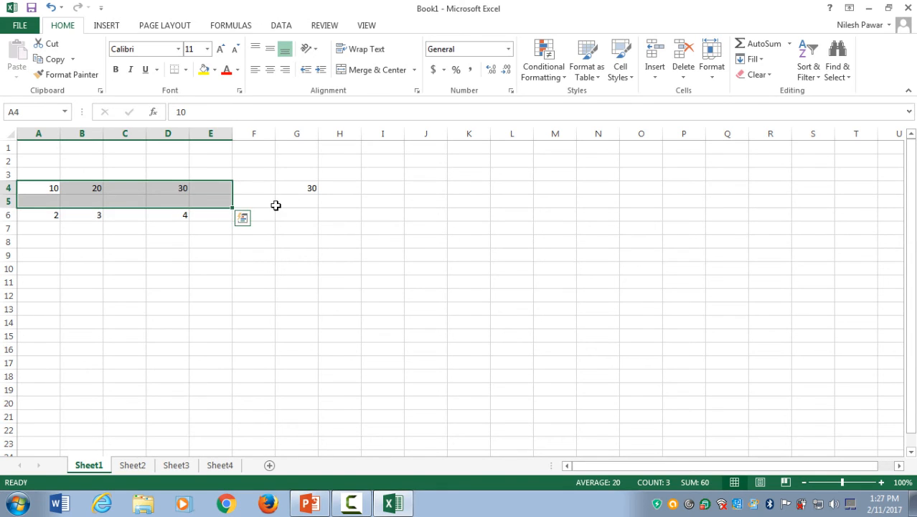
left_click(313, 186)
key("Right")
key("Right")
key("Right")
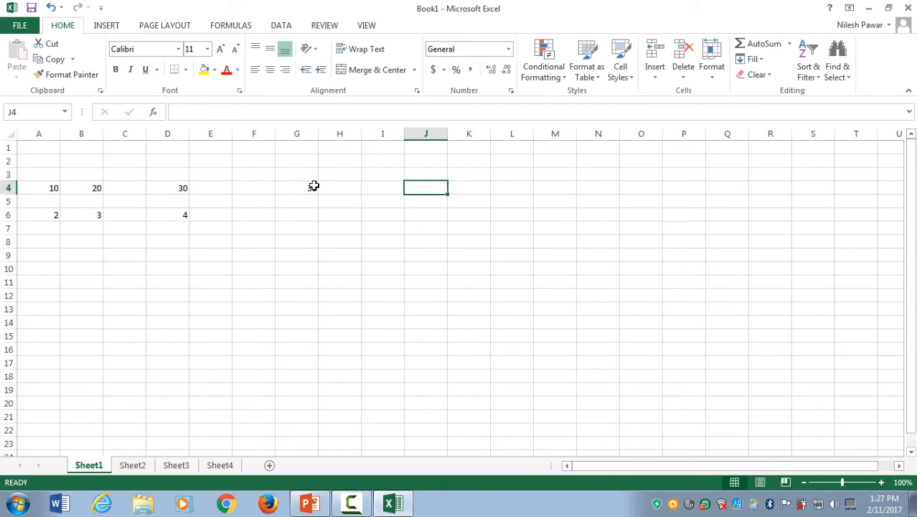
key("Left")
key("Left")
key("Left")
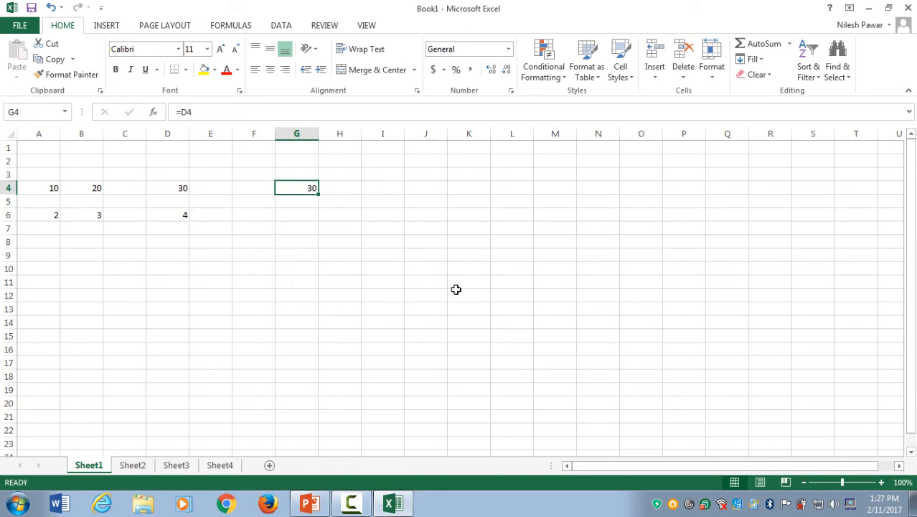
Highlight the range D4:G6 and check the formula in G4 again
left_click(321, 217)
key("Left")
key("Left")
key("Up")
key("Up")
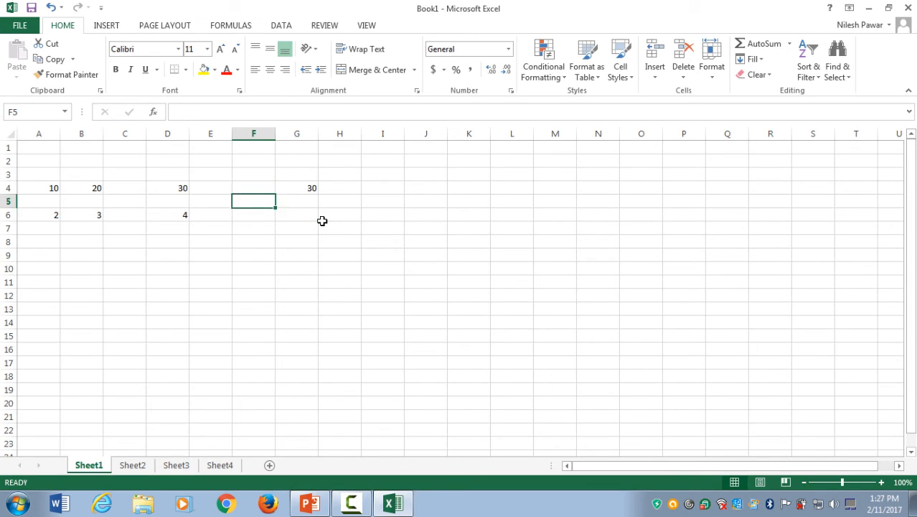
left_click(162, 188)
left_click_drag(162, 188, 314, 216)
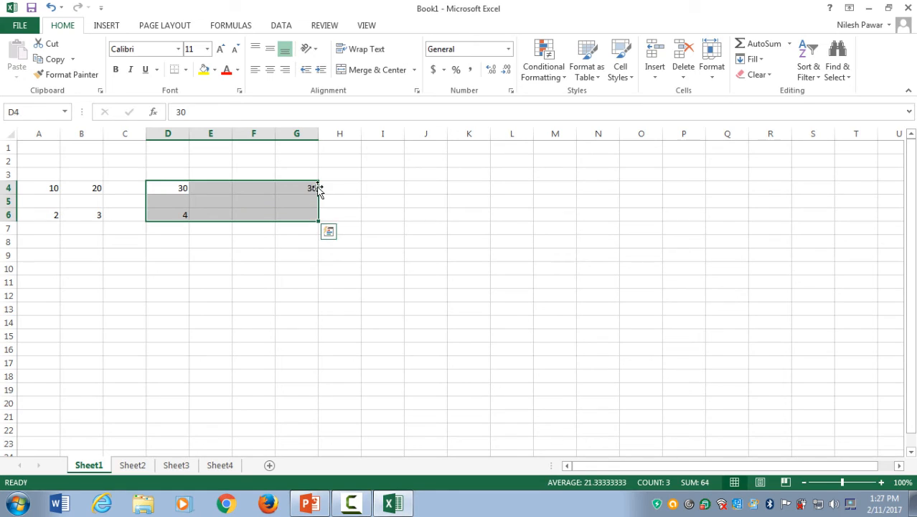
left_click(312, 187)
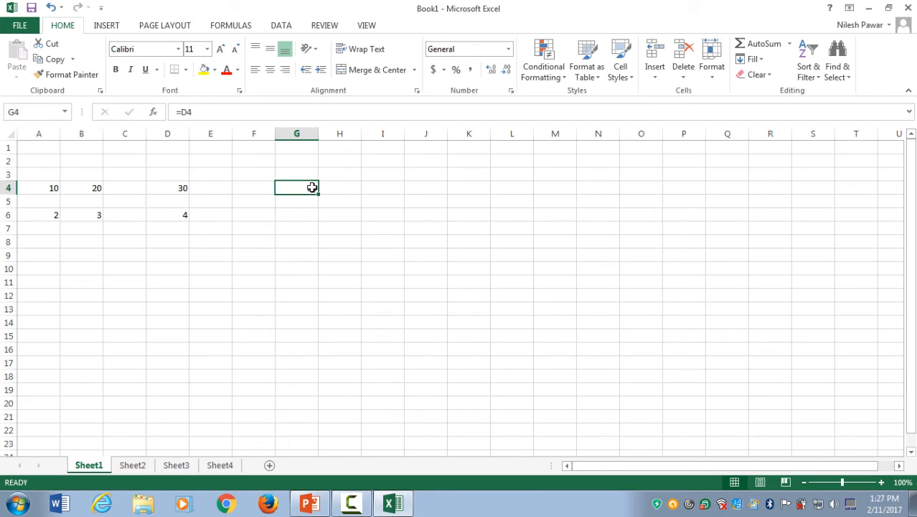
Open the Insert Function dialog for H4, look through the function categories, and close it without inserting anything
left_click(358, 186)
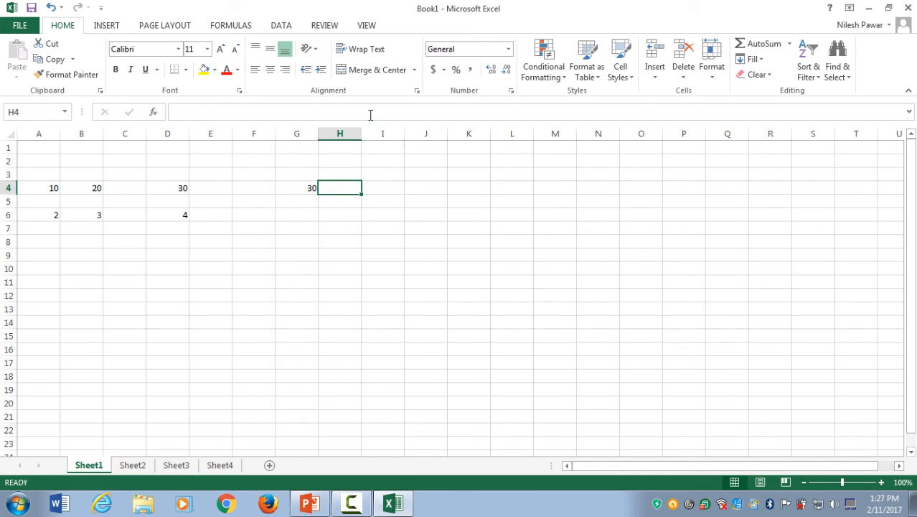
left_click(355, 111)
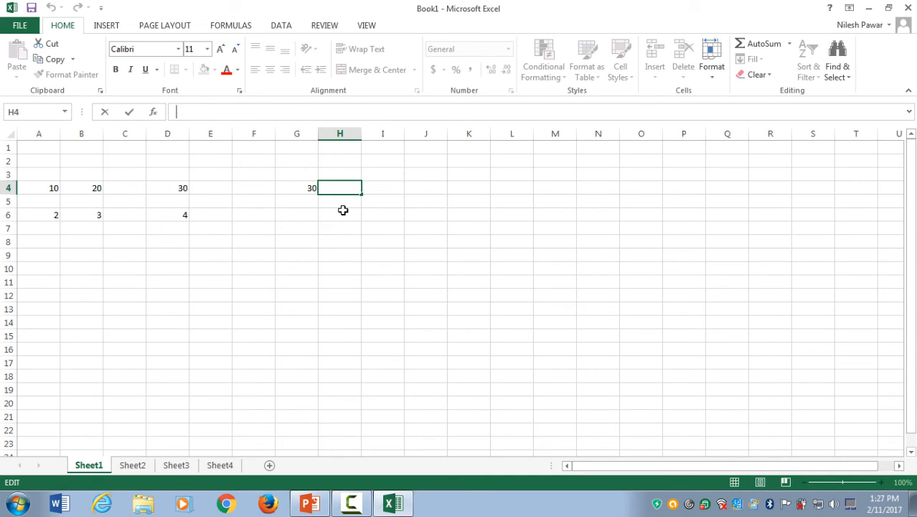
left_click(154, 113)
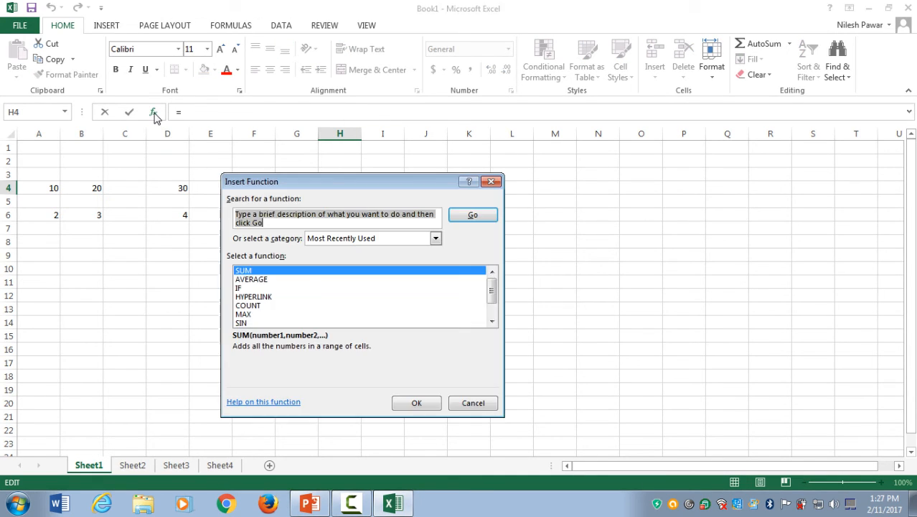
left_click(435, 238)
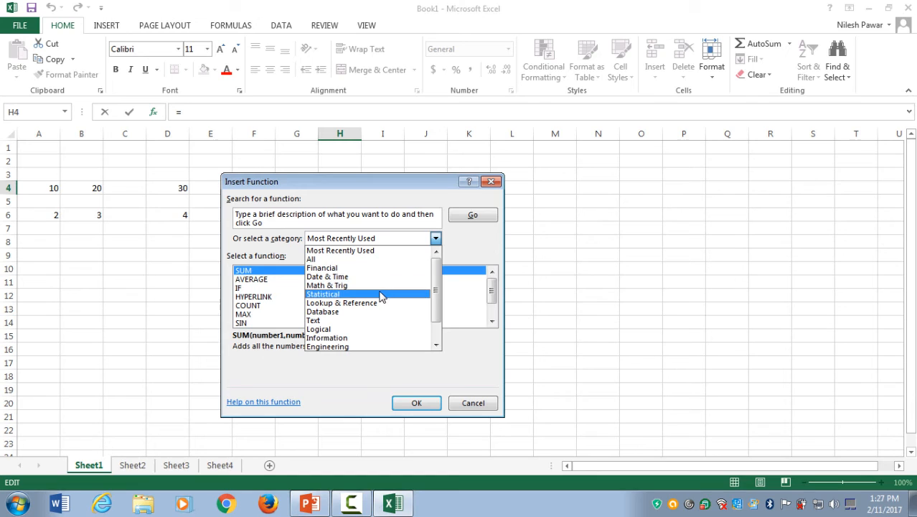
mouse_move(436, 274)
left_mouse_down()
mouse_move(437, 302)
mouse_move(440, 266)
left_mouse_up()
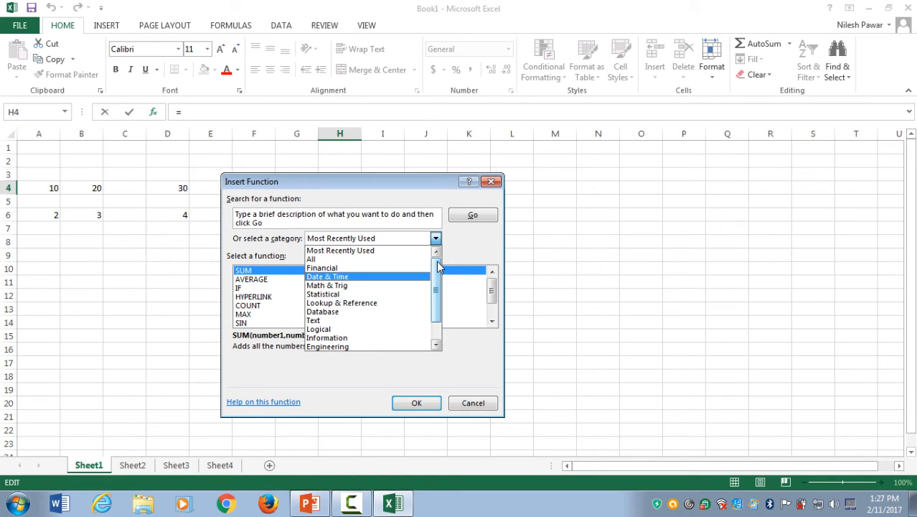
left_click(492, 185)
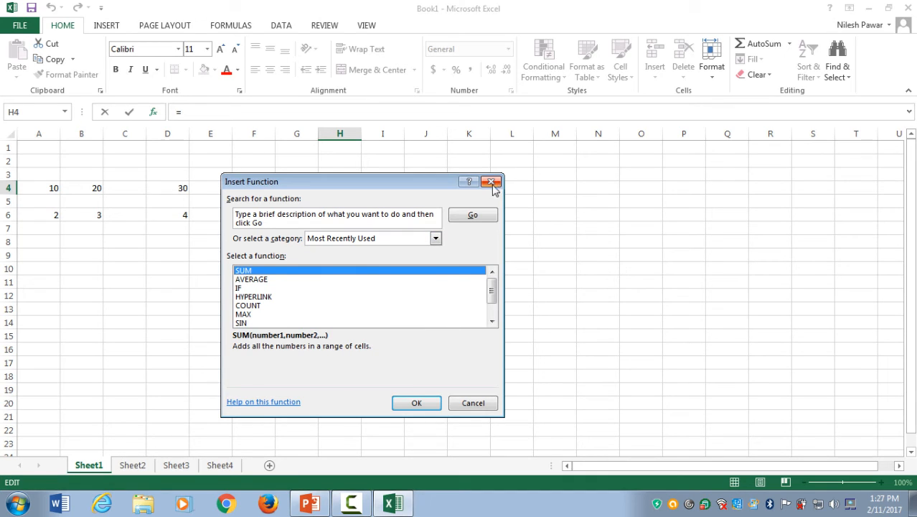
left_click(491, 182)
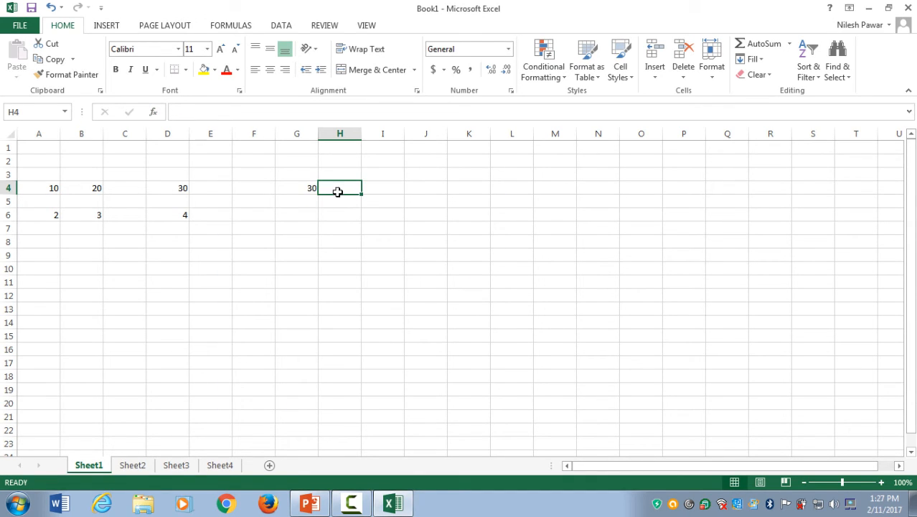
Check the addresses of the cells containing 10 and 20 and of the empty cell beside them
left_click(44, 188)
left_click(87, 190)
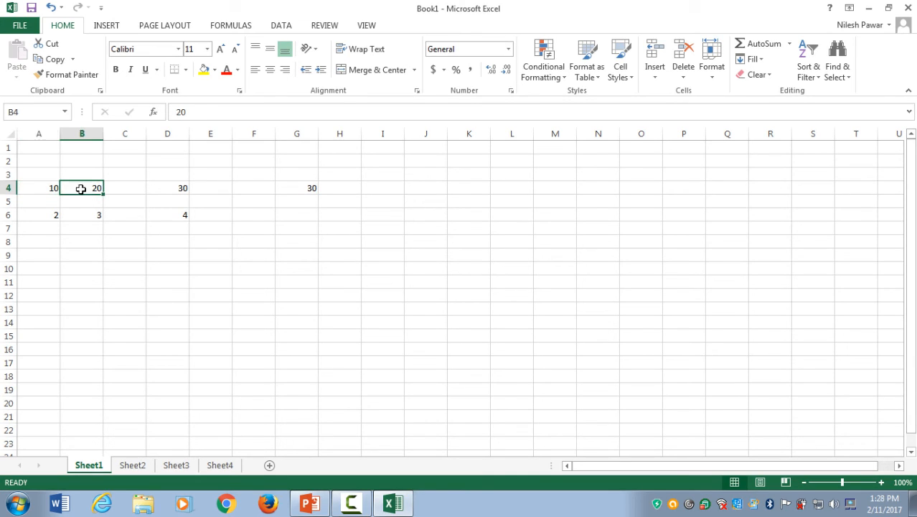
left_click(36, 189)
left_click(72, 187)
left_click(134, 187)
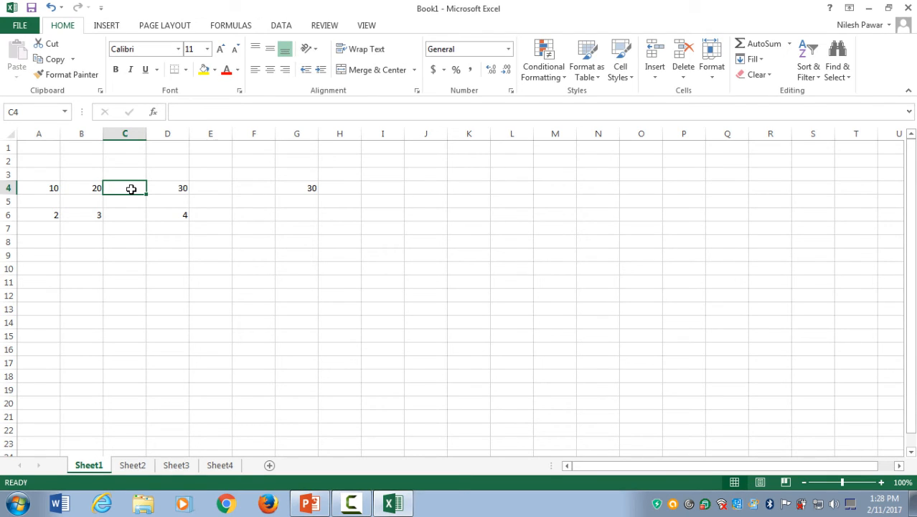
left_click(196, 111)
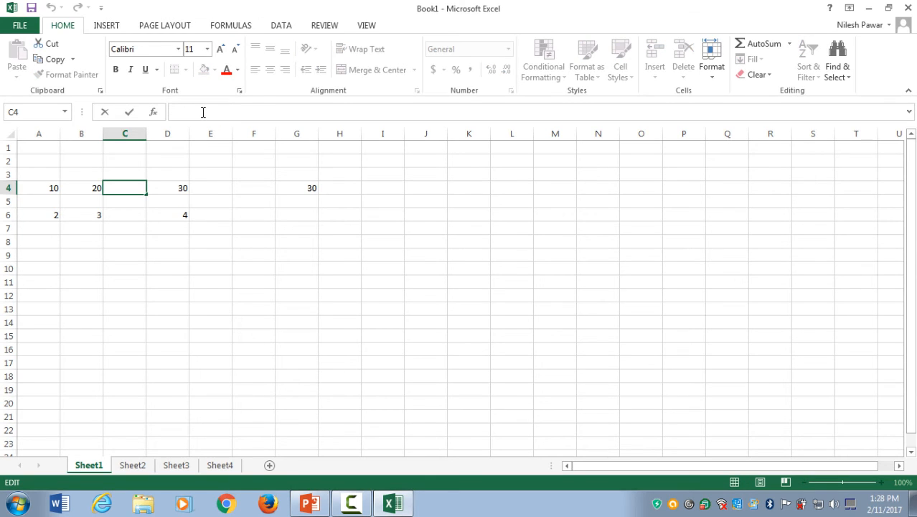
left_click(121, 198)
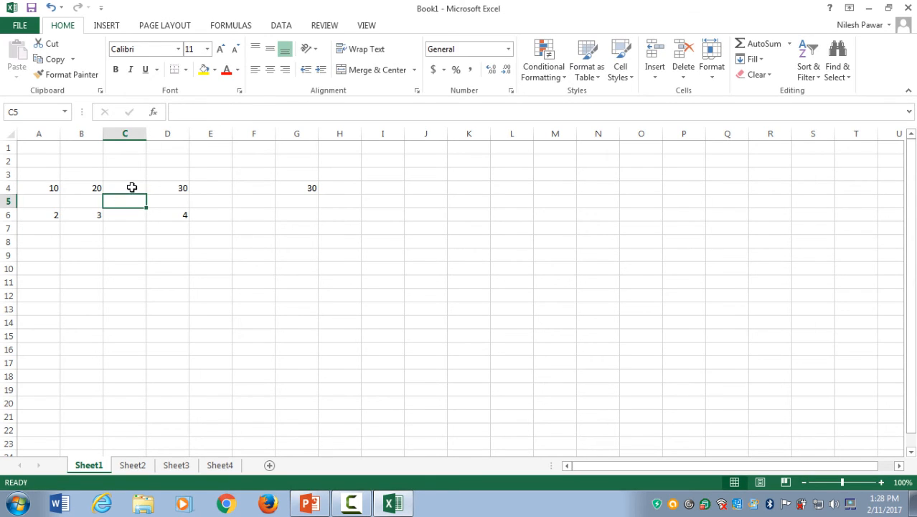
Add the values 10 and 20 in C4 with the formula =SUM(A4,B4)
left_click(132, 188)
left_click(203, 110)
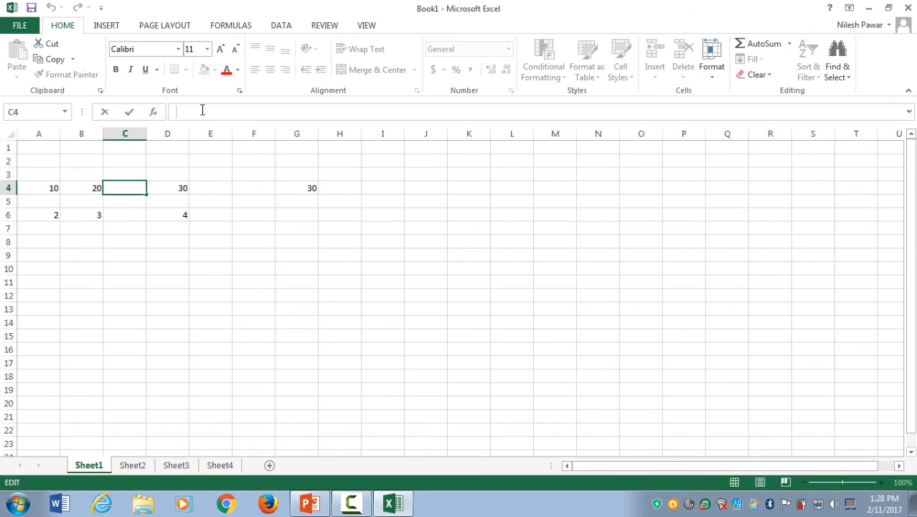
type("=")
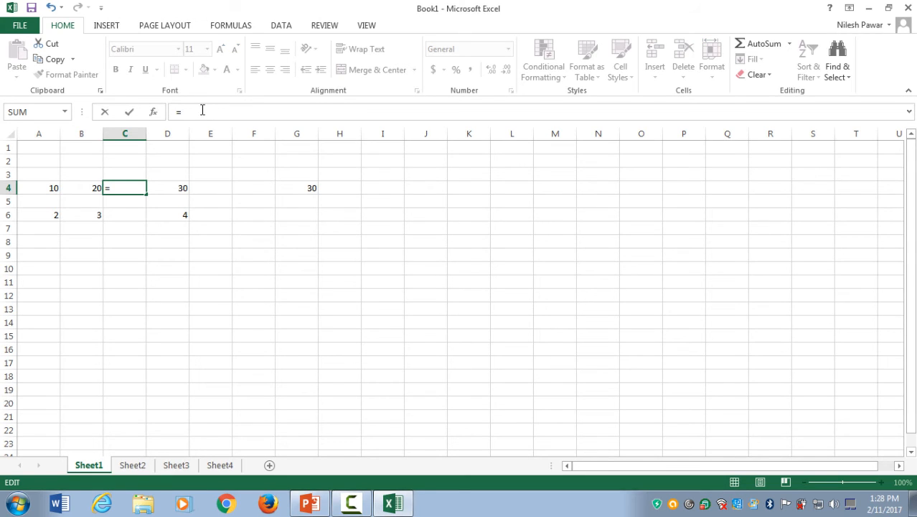
type("SUM")
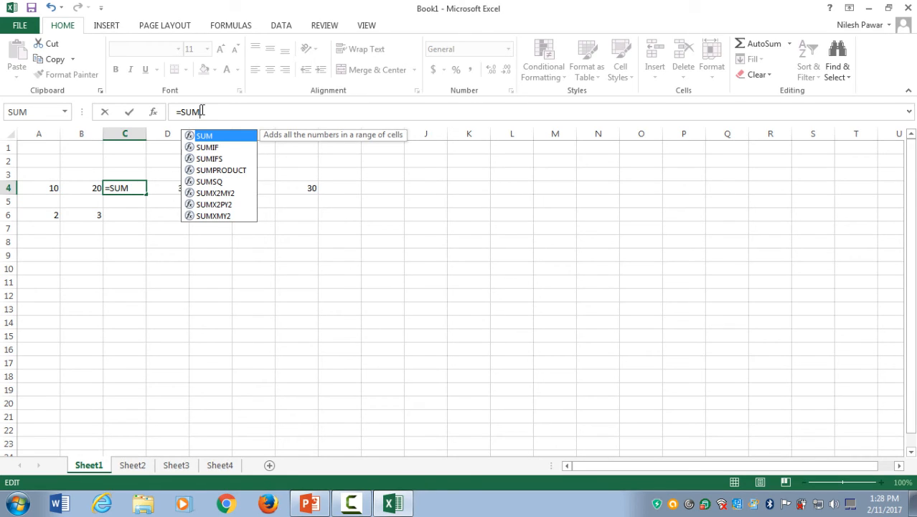
type("(")
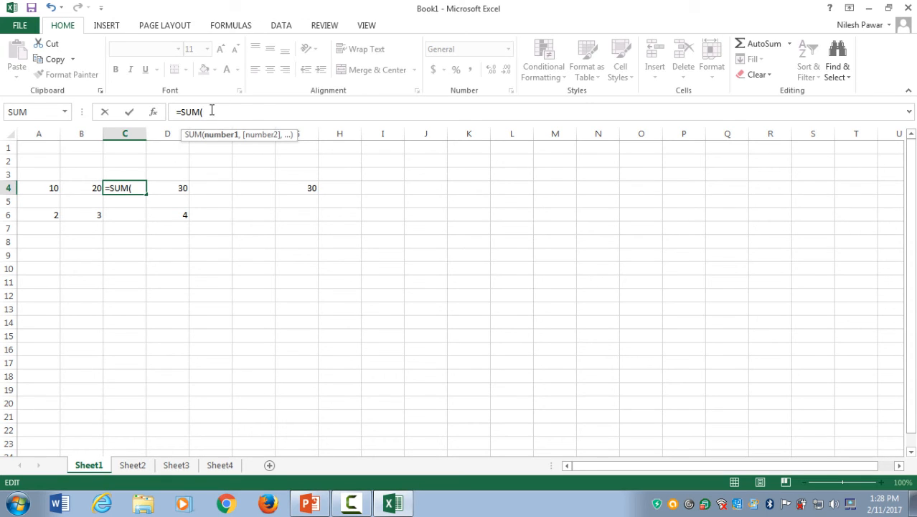
type("A")
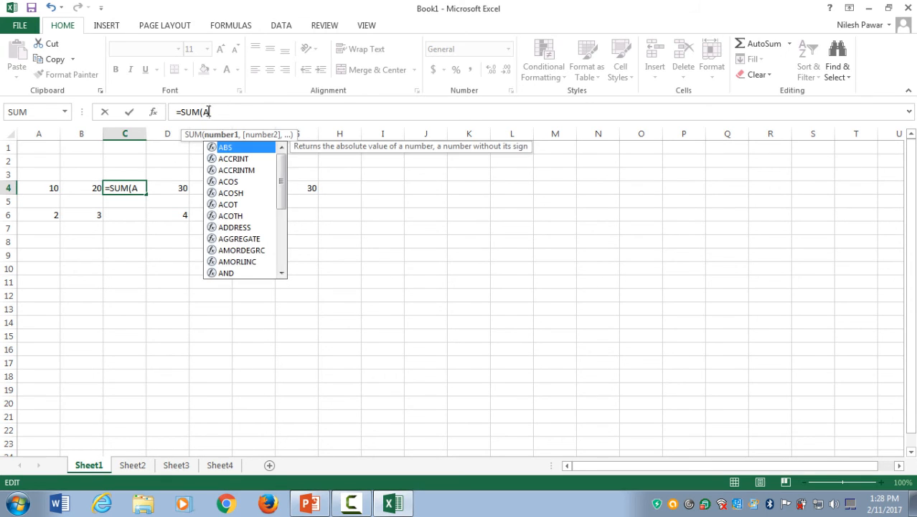
type("4,")
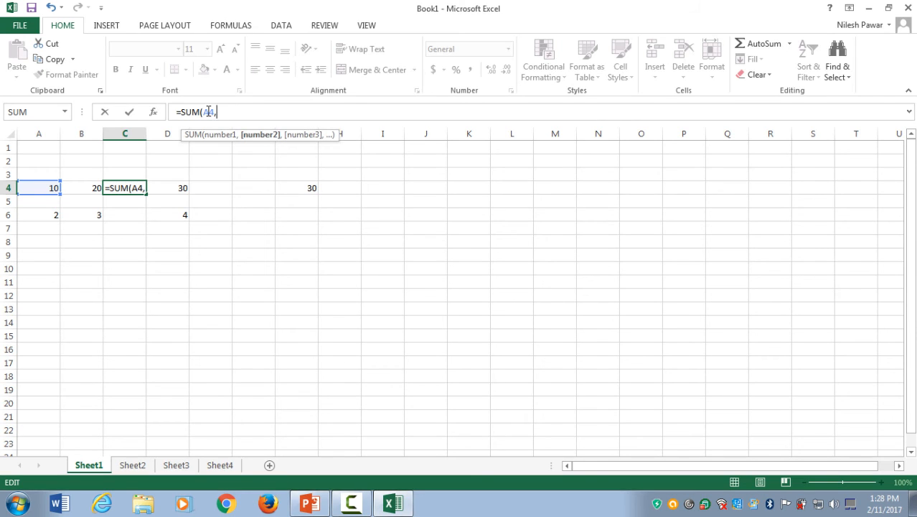
type("B4")
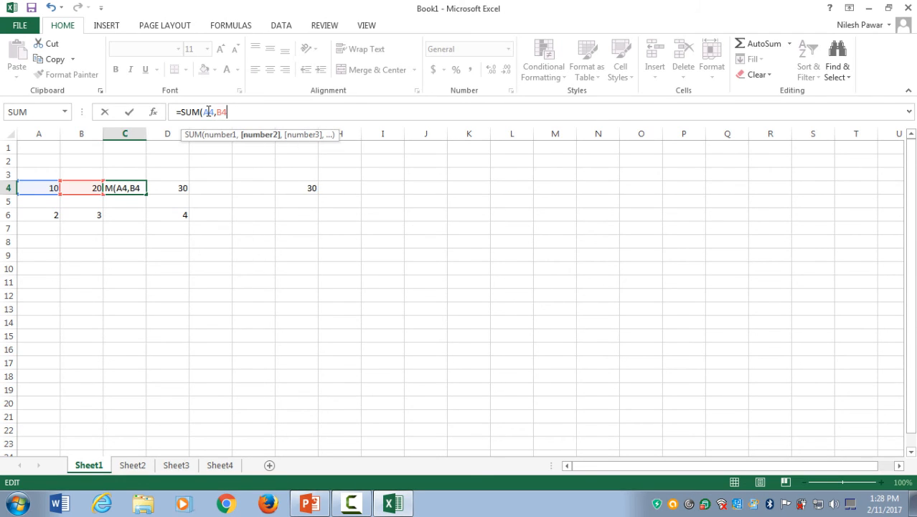
type(")")
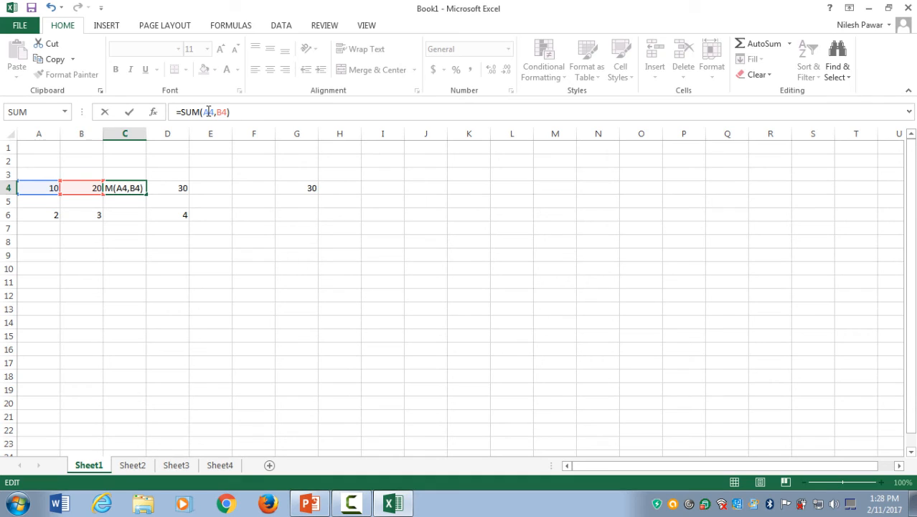
key("Return")
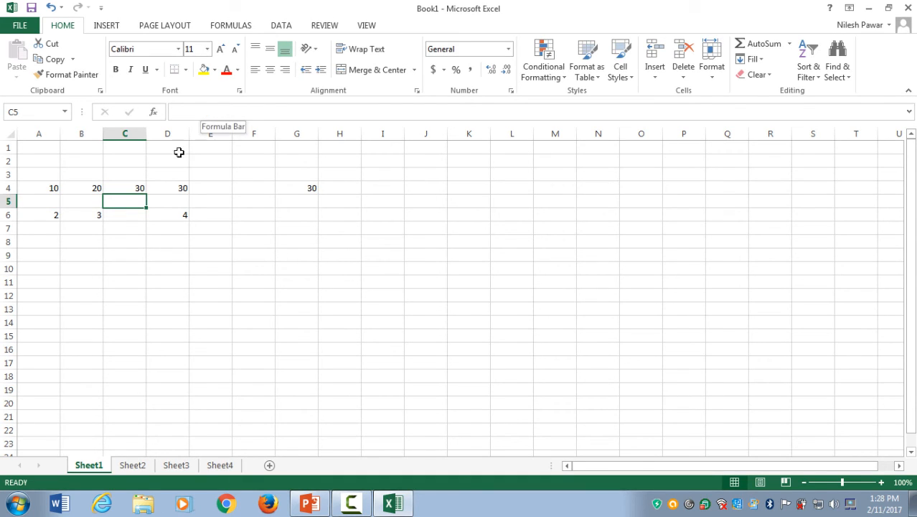
Highlight the whole formula in C4 to review it and discard any edit made to it
left_click(126, 187)
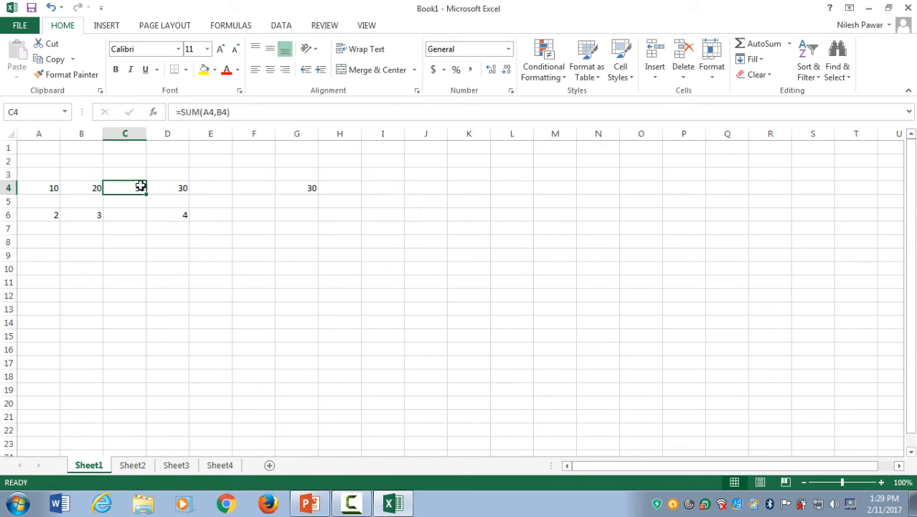
left_click_drag(240, 109, 173, 112)
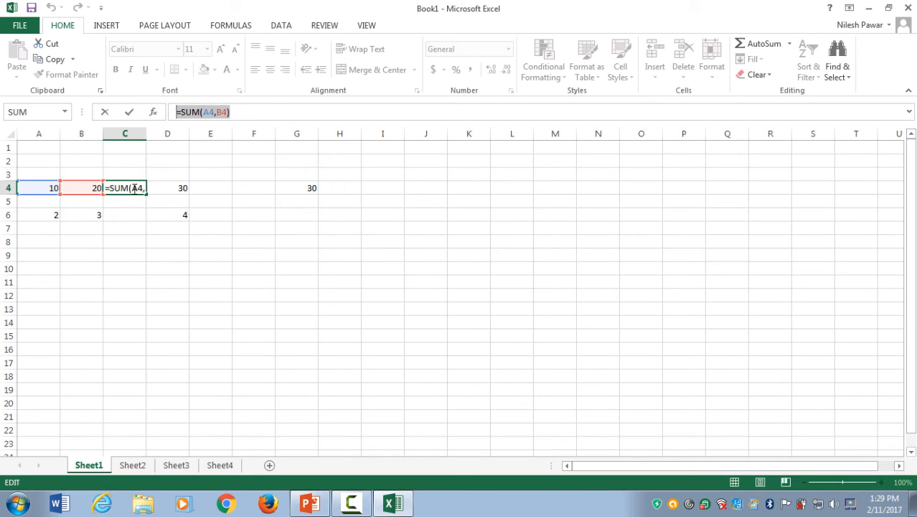
type("=")
left_click(180, 210)
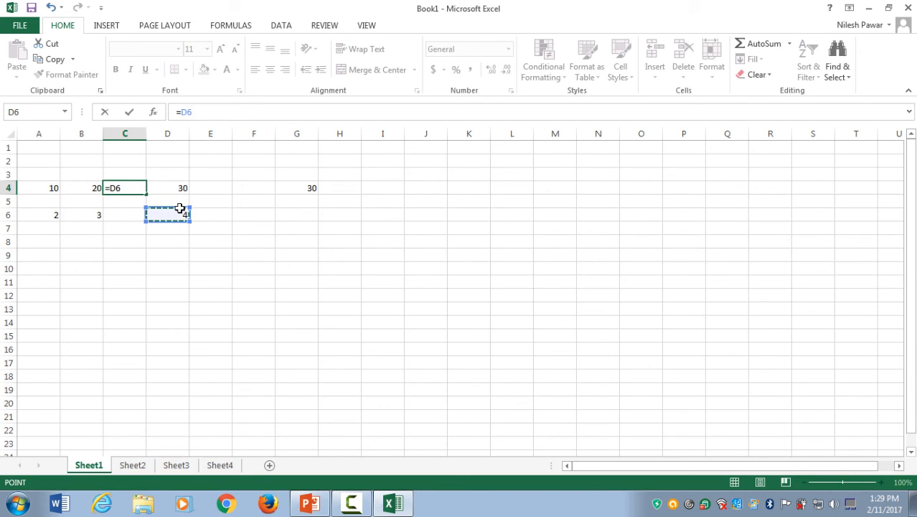
key("Escape")
Move the active cell along row 4 to F4, back to column A, and up to A1
key("Left")
key("Right")
key("Right")
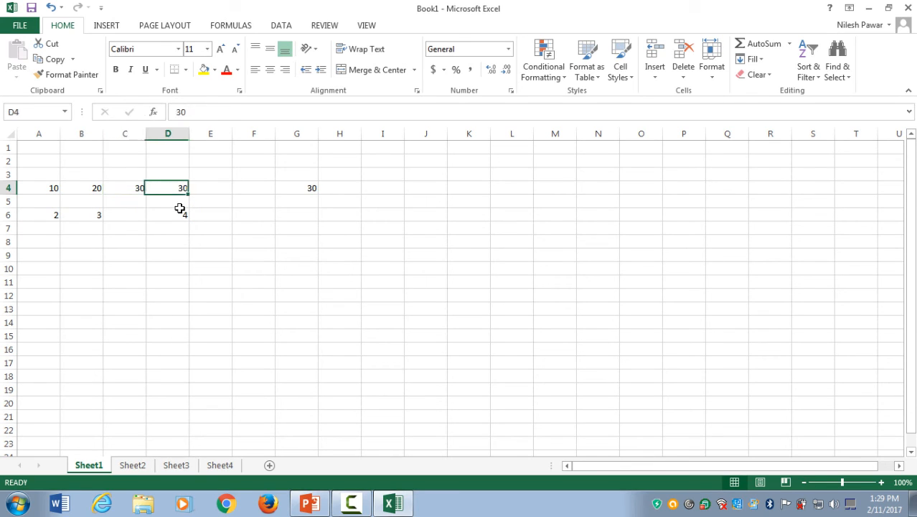
key("Right")
left_click(258, 186)
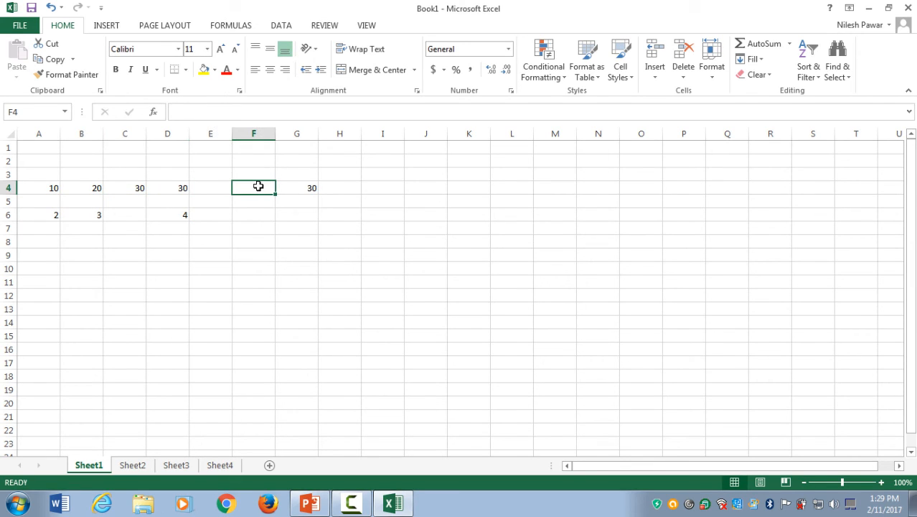
key("Left")
key("Left")
key("Left")
key("Left")
key("Left")
key("Up")
key("Up")
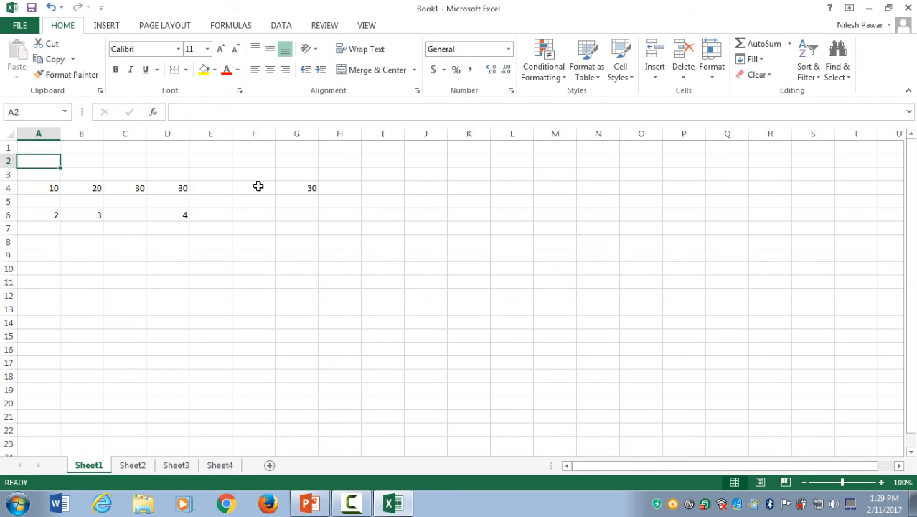
key("Up")
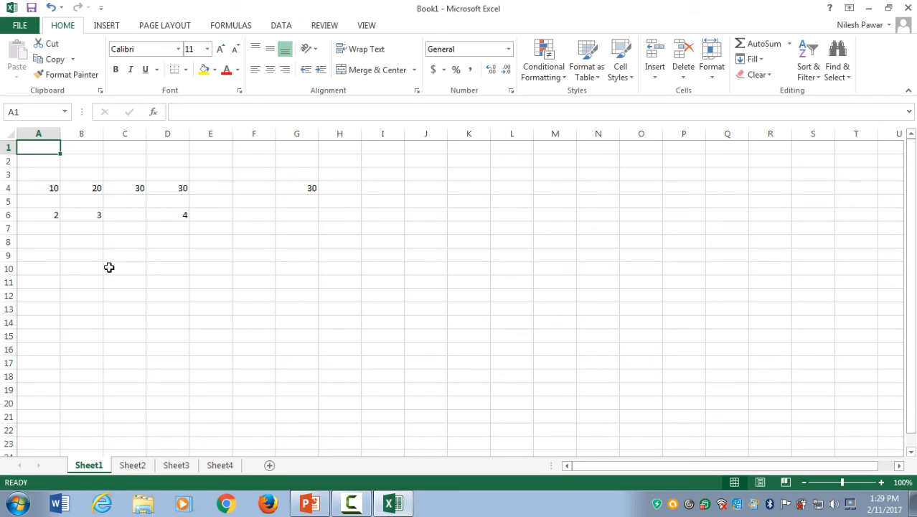
Start saving the new workbook on this computer, with the Desktop folder as the destination
left_click(21, 27)
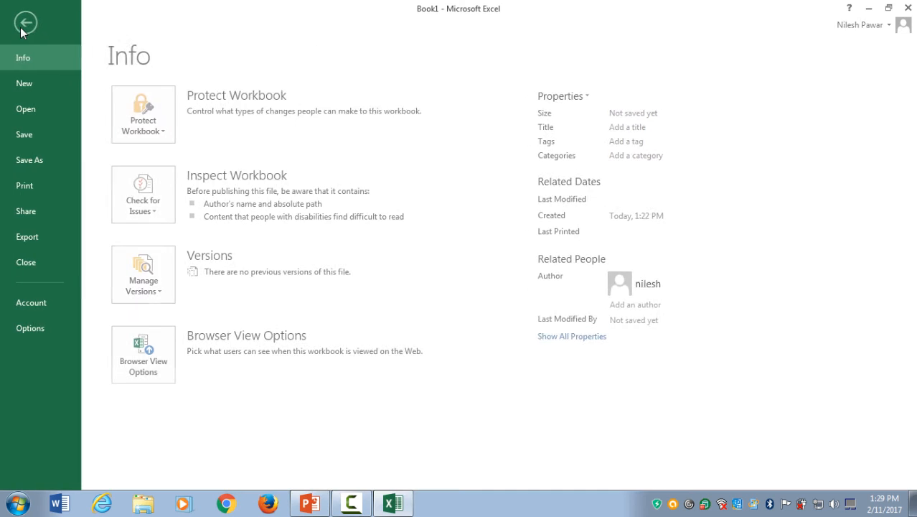
left_click(31, 133)
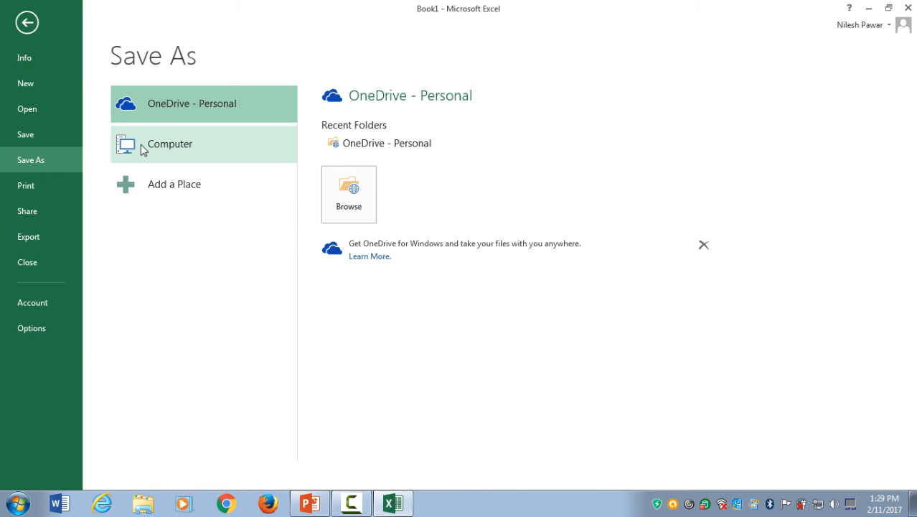
left_click(171, 147)
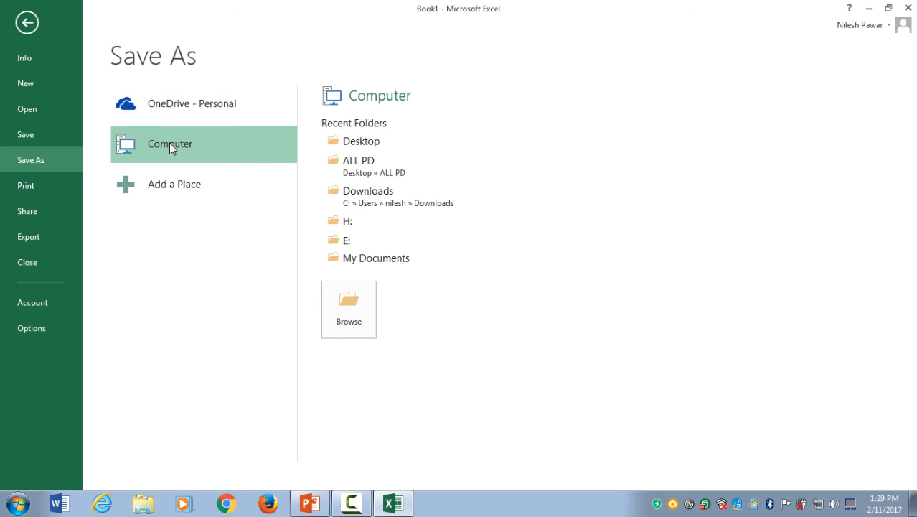
left_click(364, 142)
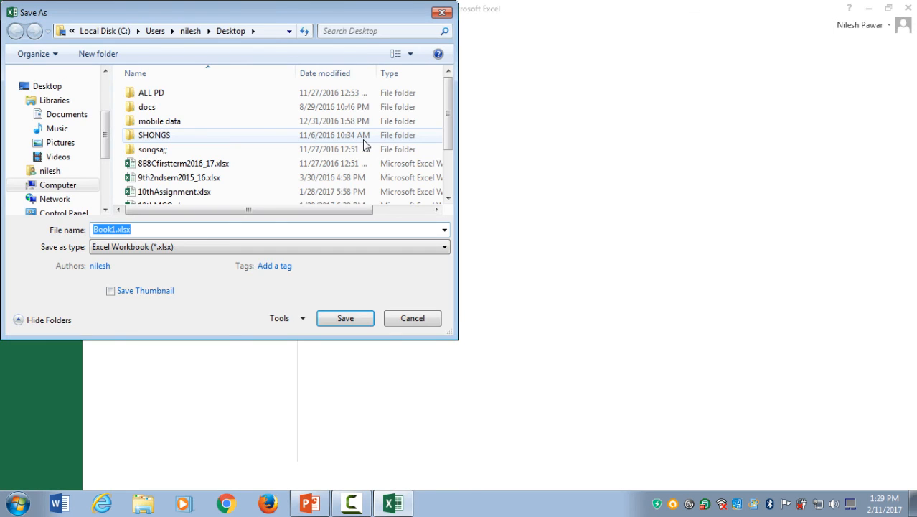
Replace the suggested file name with Tut1
left_click(151, 227)
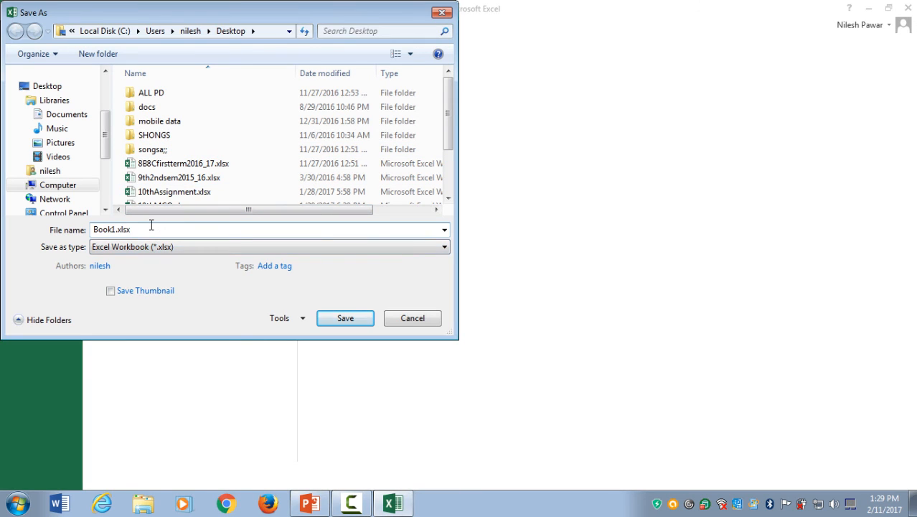
key("BackSpace")
key("BackSpace")
key("BackSpace")
key("BackSpace")
key("BackSpace")
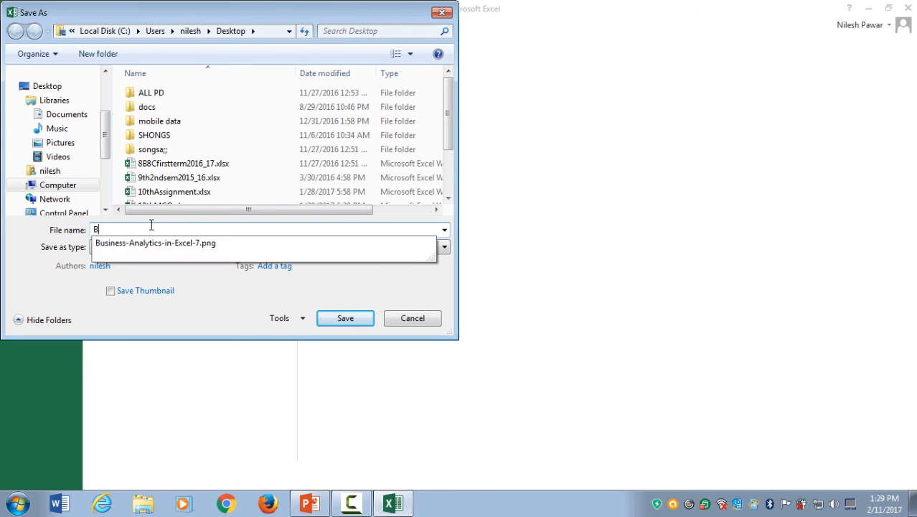
type("Tut1")
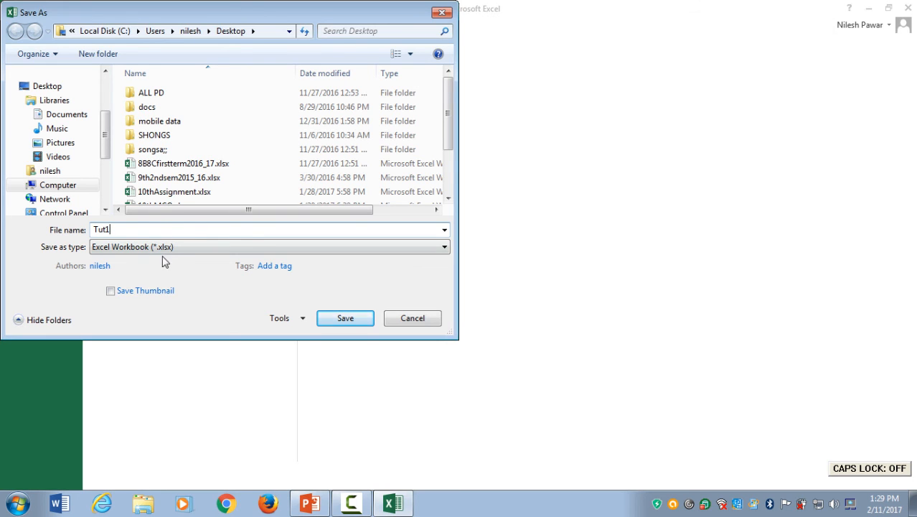
key("Tab")
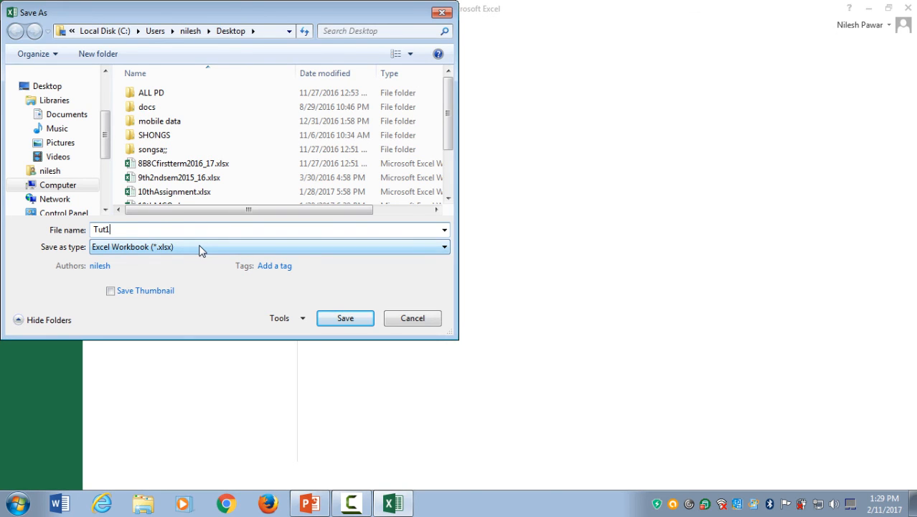
Choose Excel Workbook (*.xlsx) from the available file types and save the workbook
left_click(200, 247)
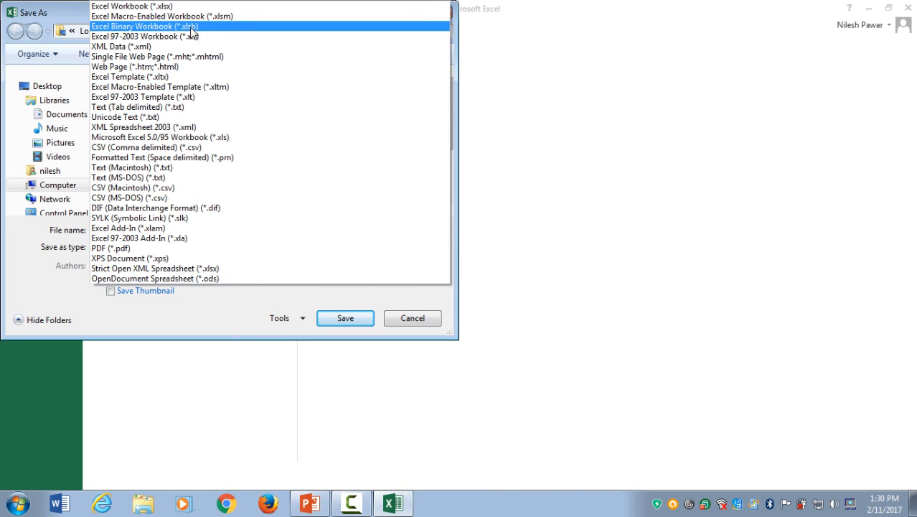
left_click(153, 7)
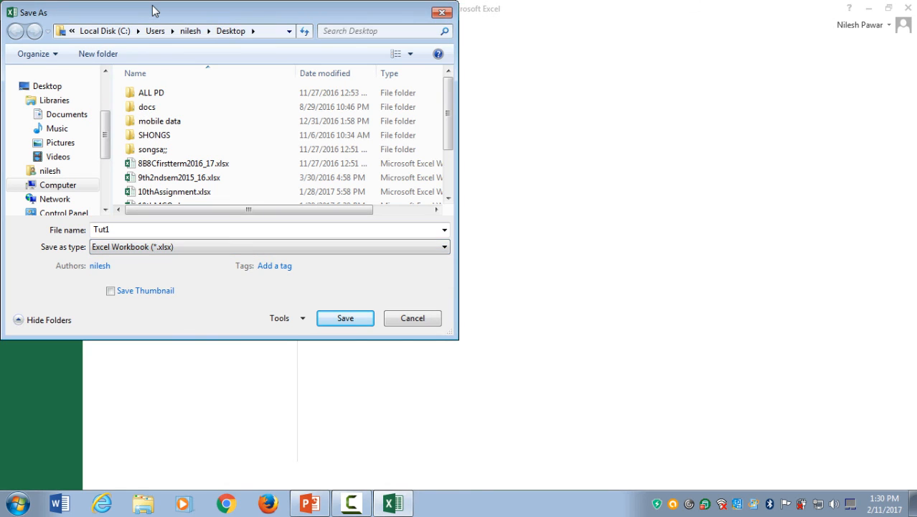
left_click(339, 318)
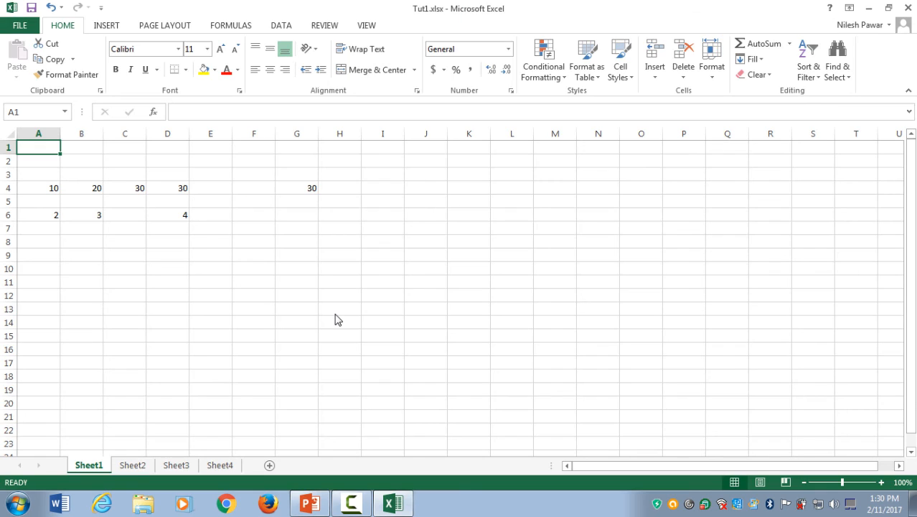
left_click(373, 227)
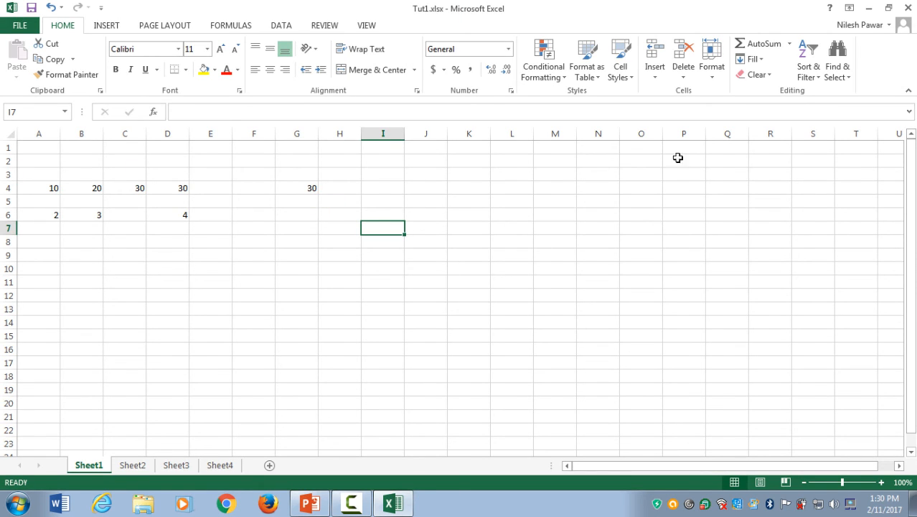
Switch to the Windows desktop, reopen the saved Tut1.xlsx in Excel, and move the active cell to A1
left_click(911, 506)
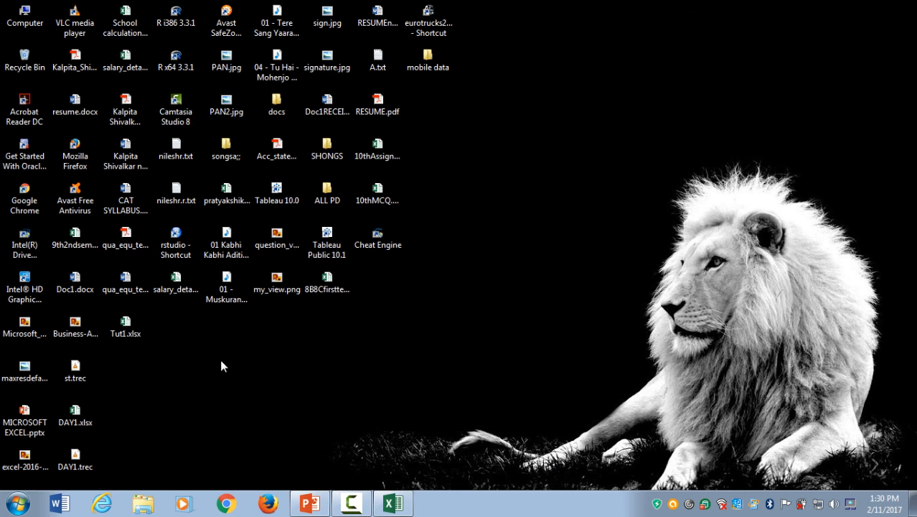
left_click(136, 338)
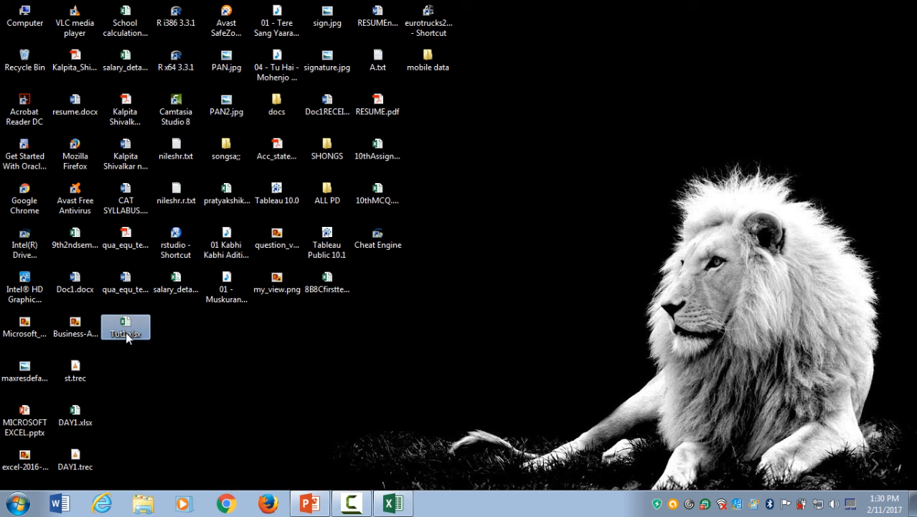
double_click(129, 334)
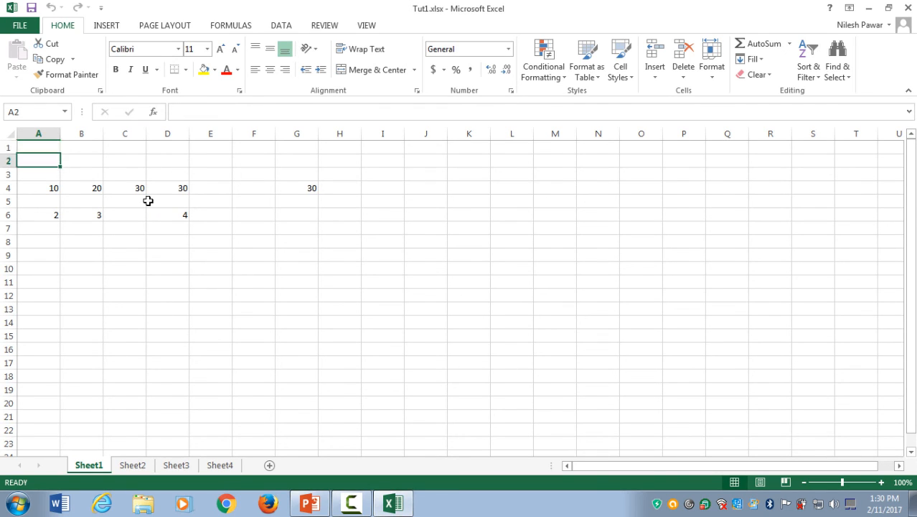
key("Right")
key("Left")
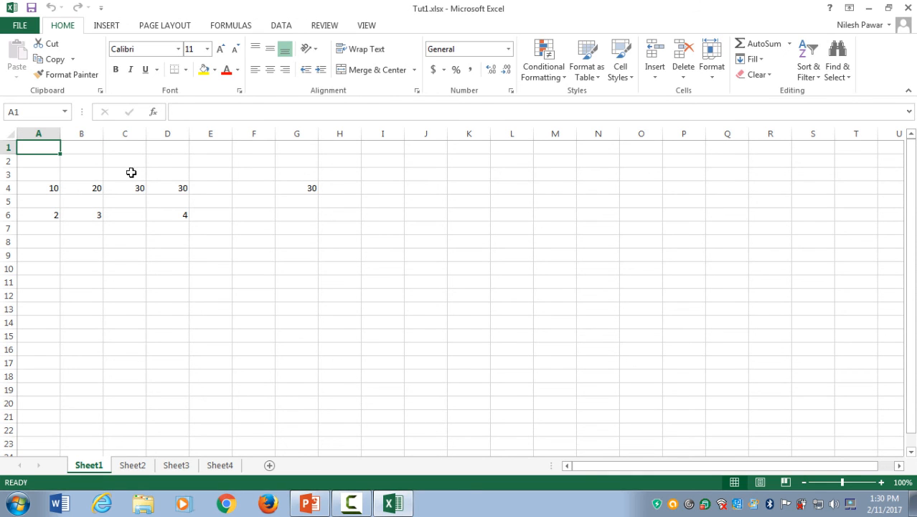